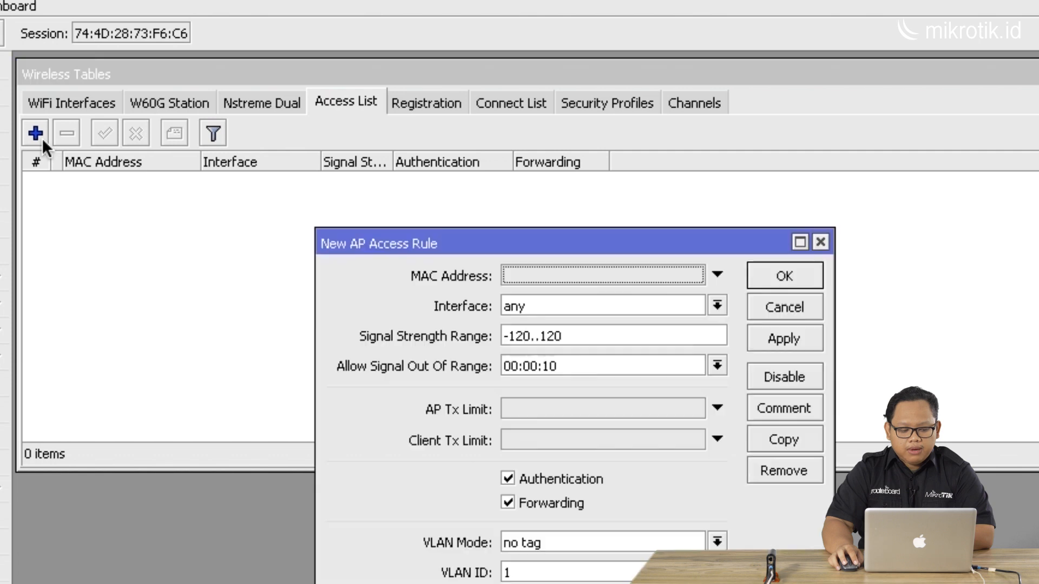
# Copy the first registered wireless client from the registration table to the access list
pyautogui.moveTo(388, 239); pyautogui.dragTo(443, 72)
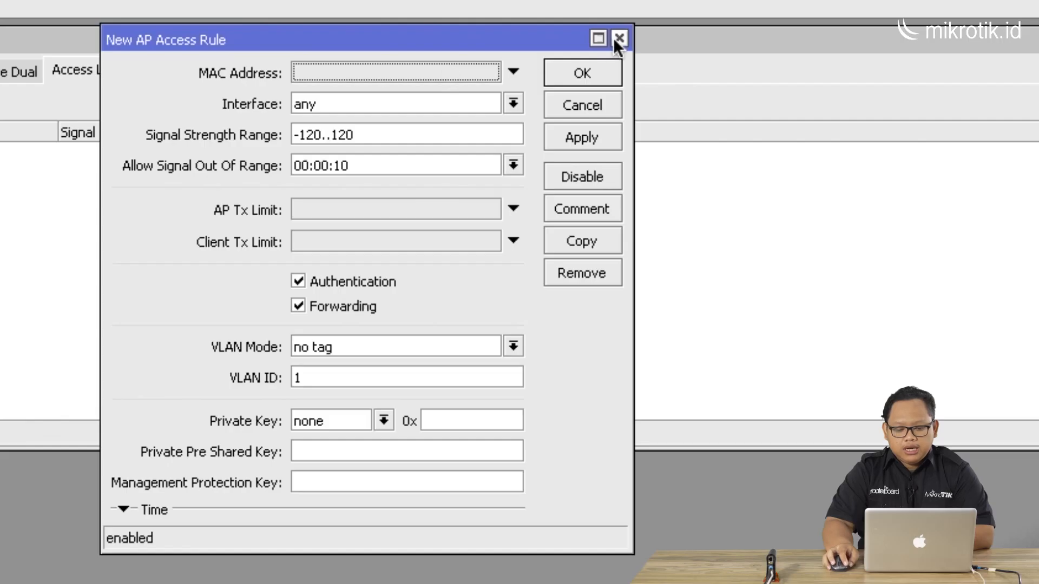
pyautogui.click(618, 39)
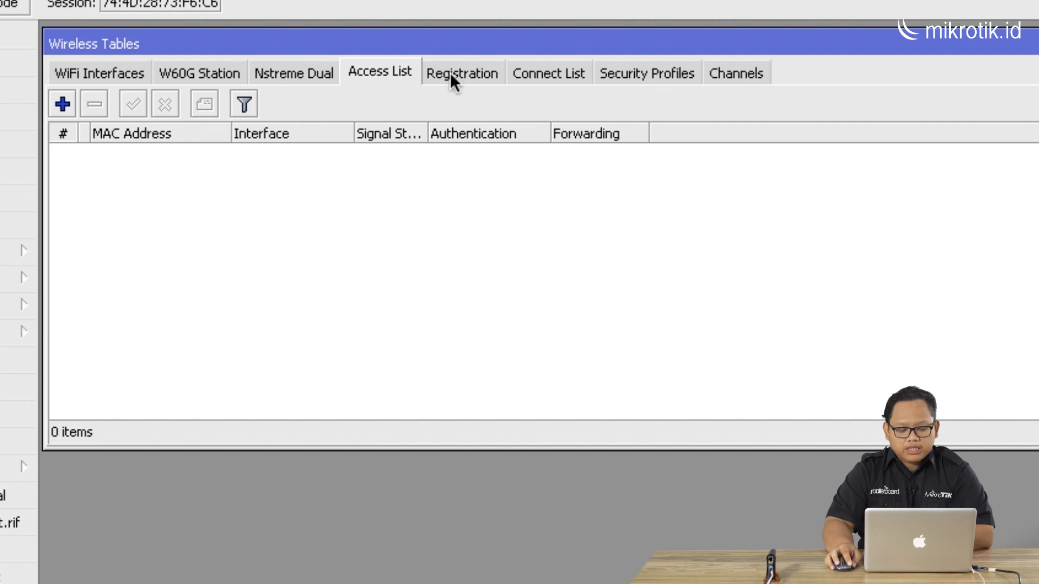
pyautogui.click(450, 73)
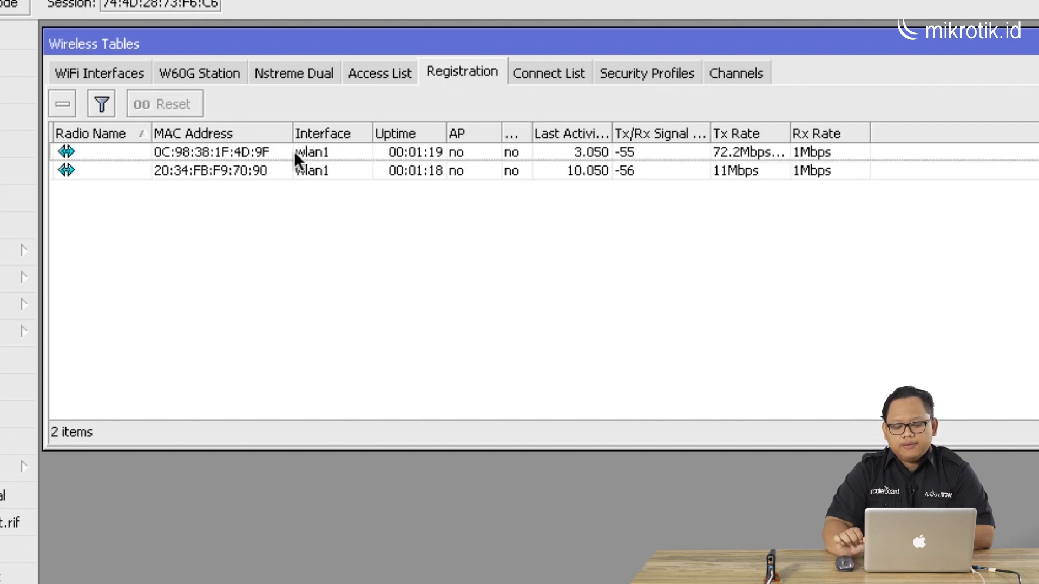
pyautogui.click(260, 152)
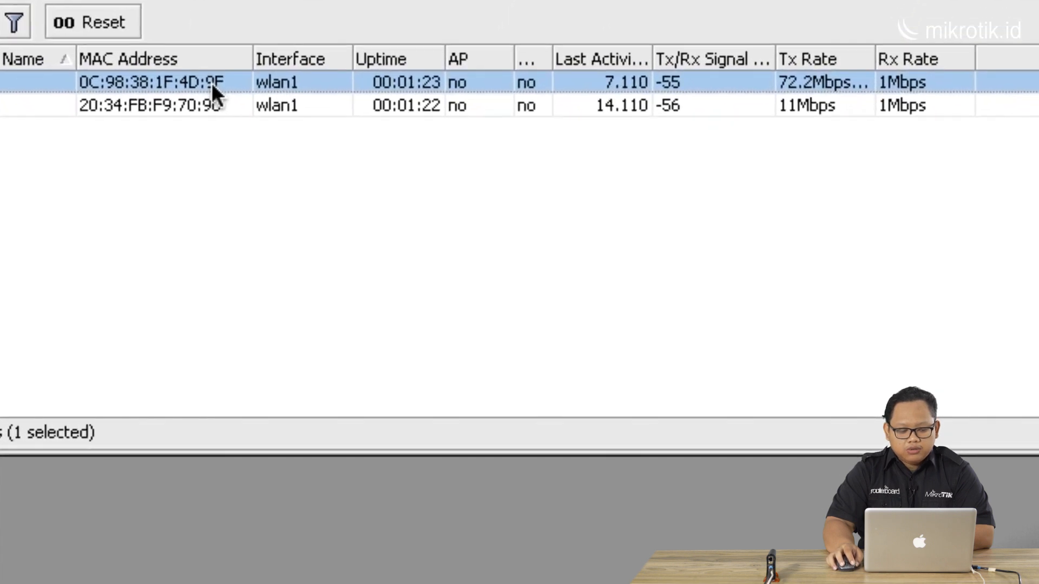
pyautogui.rightClick(222, 97)
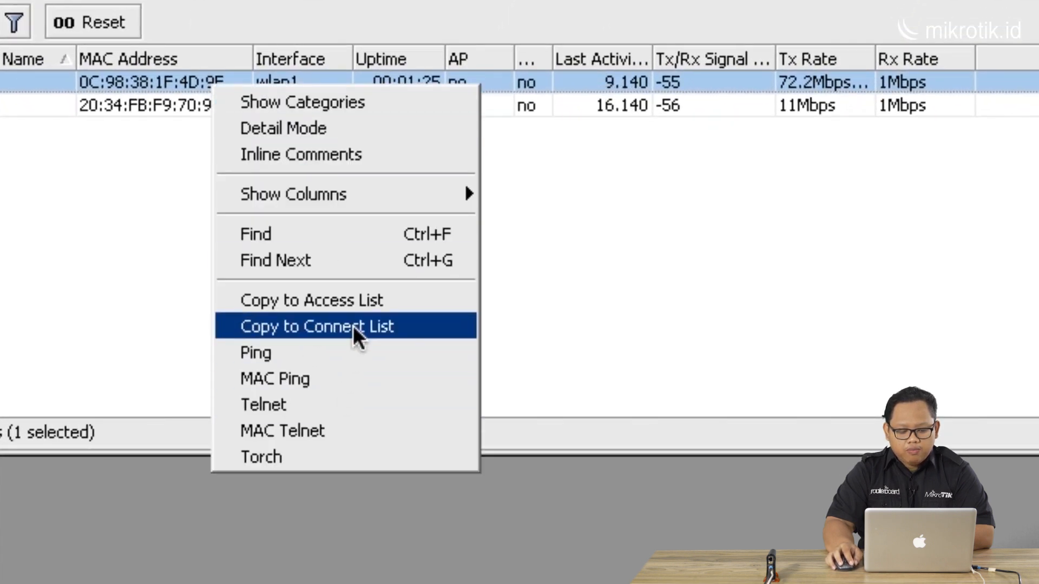
pyautogui.click(355, 297)
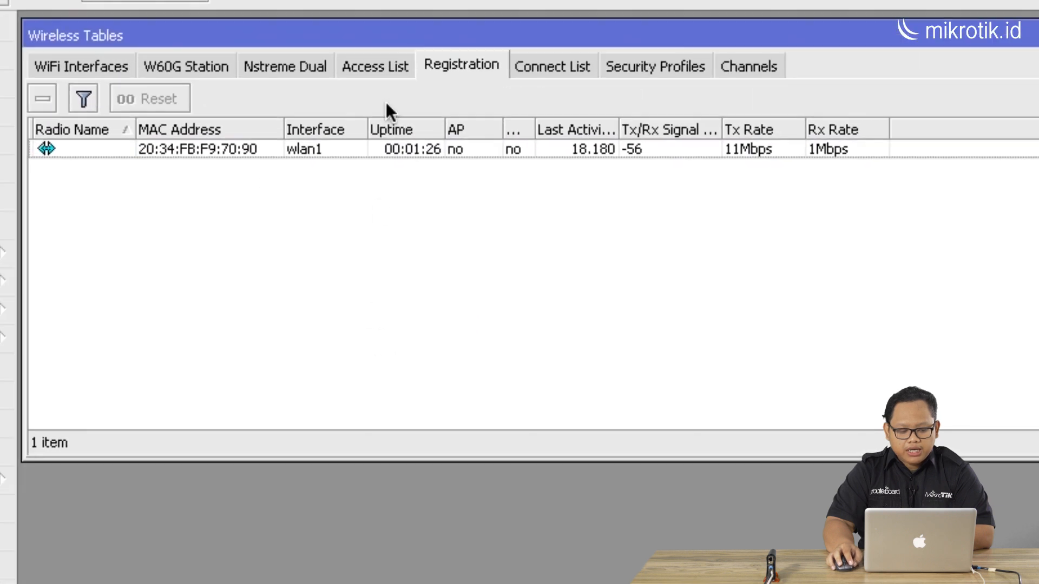
# Review the new client entry in the access list
pyautogui.click(373, 63)
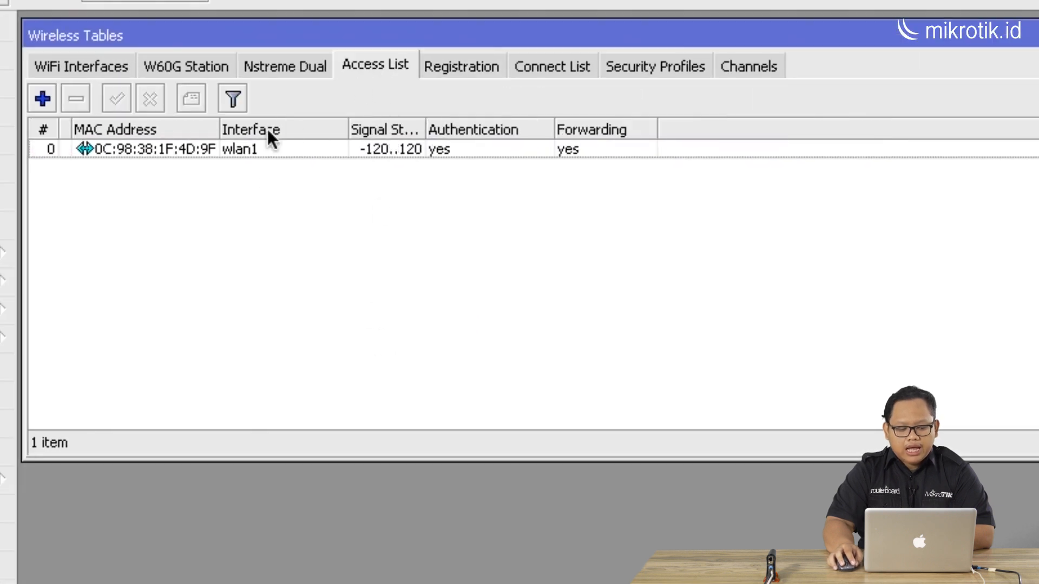
pyautogui.moveTo(220, 128); pyautogui.dragTo(279, 129)
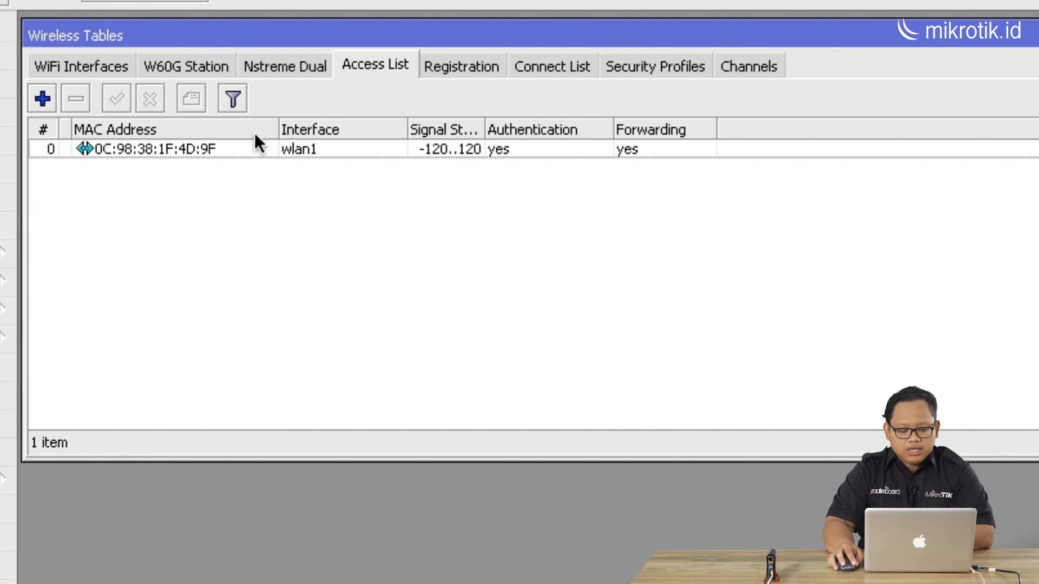
pyautogui.click(239, 149)
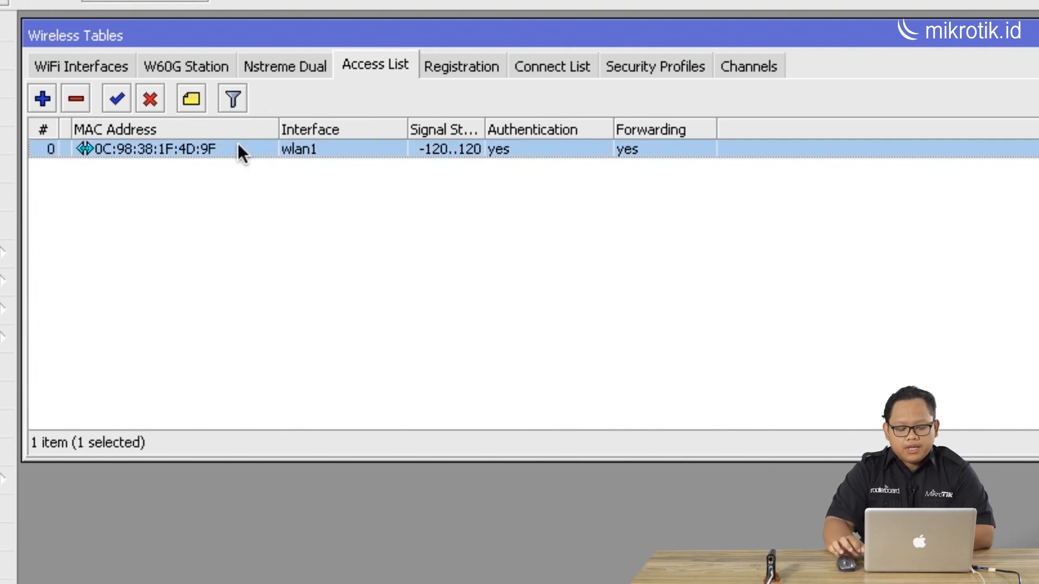
# Copy the remaining registered wireless client to the access list
pyautogui.click(449, 65)
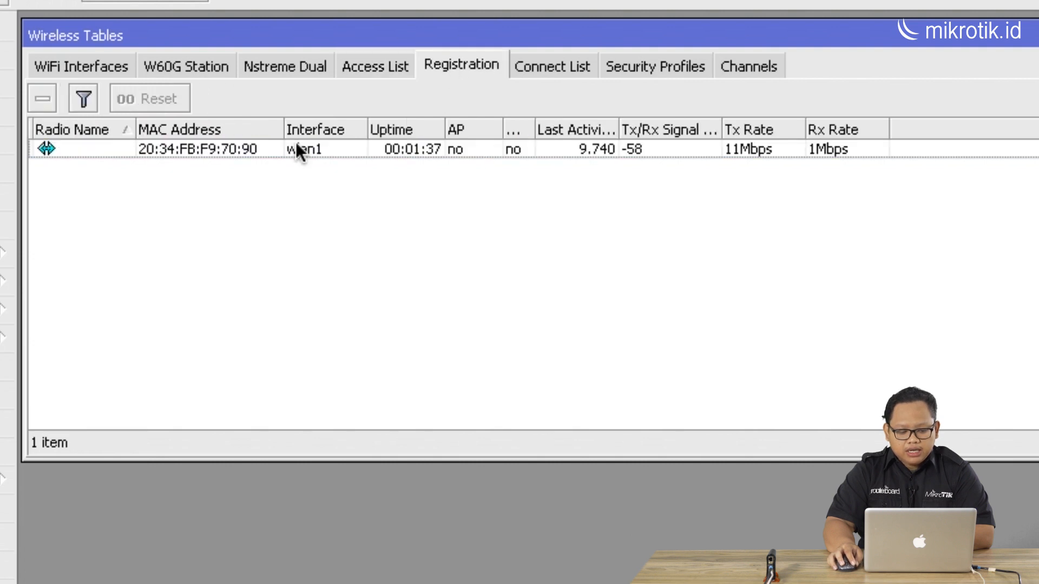
pyautogui.rightClick(234, 150)
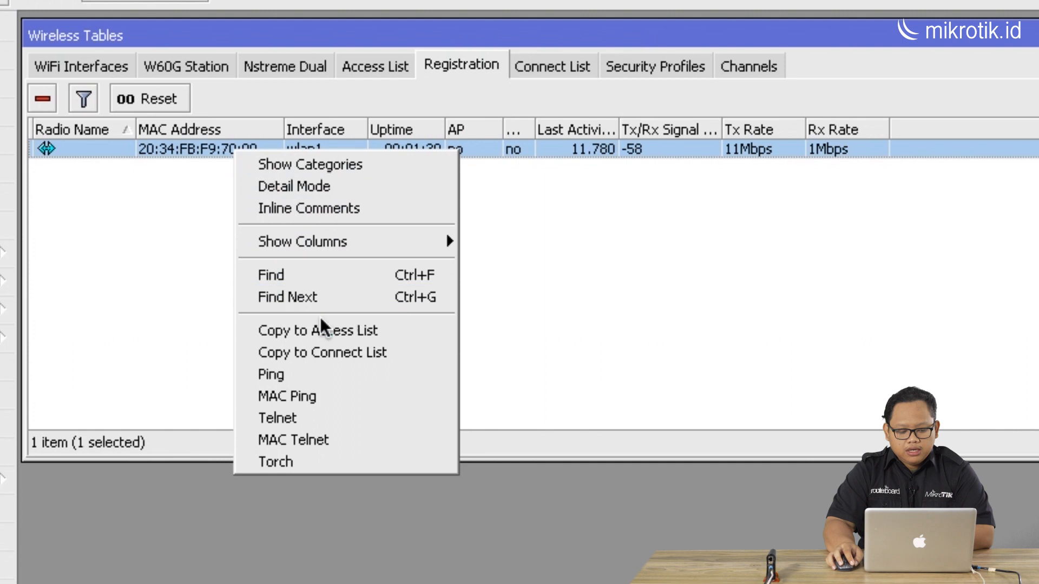
pyautogui.click(322, 328)
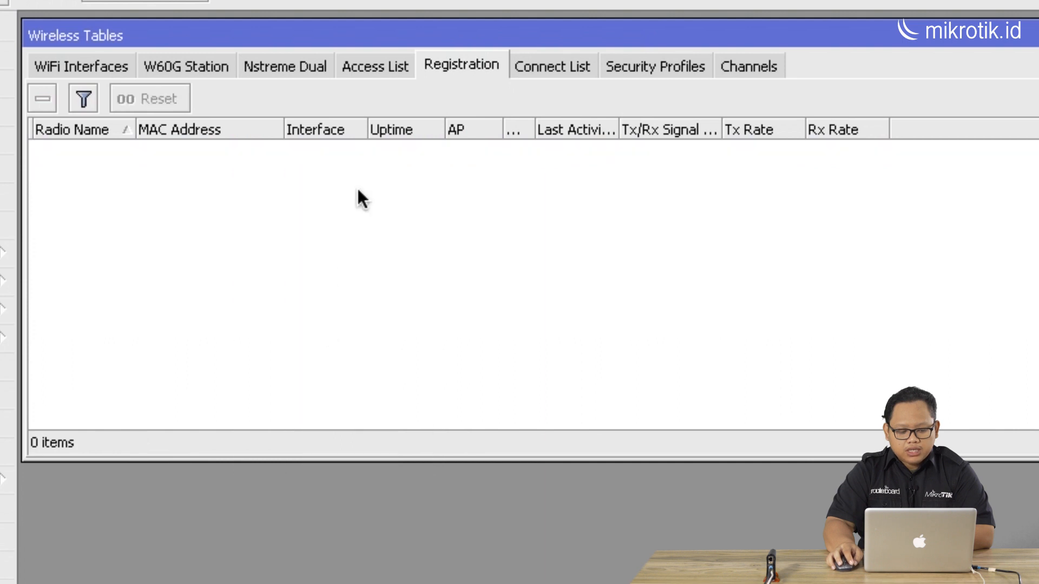
pyautogui.click(377, 72)
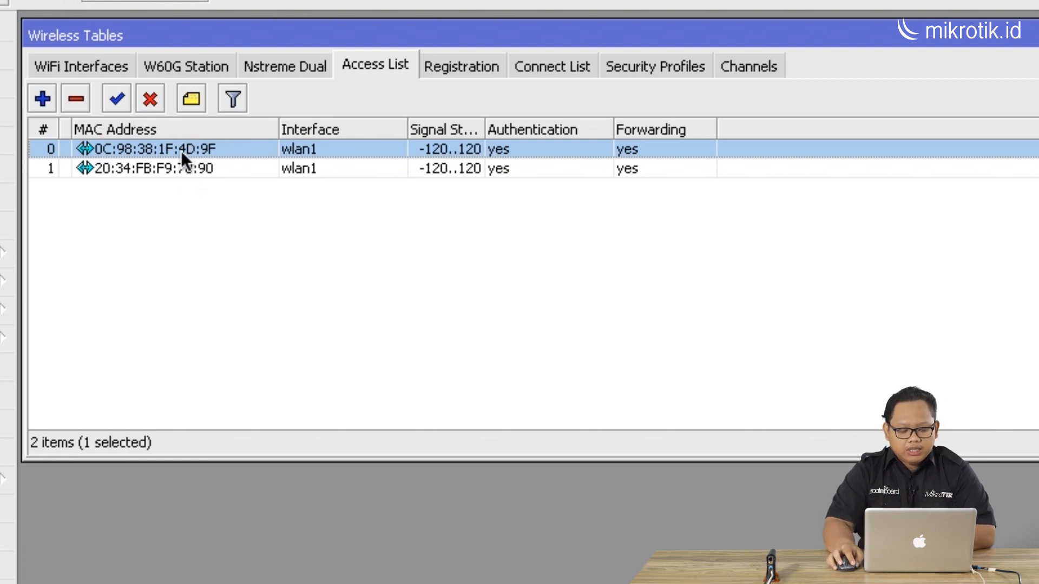
# Try setting the first client's rule signal strength range to -70..120, then set it back to -120..120
pyautogui.doubleClick(181, 151)
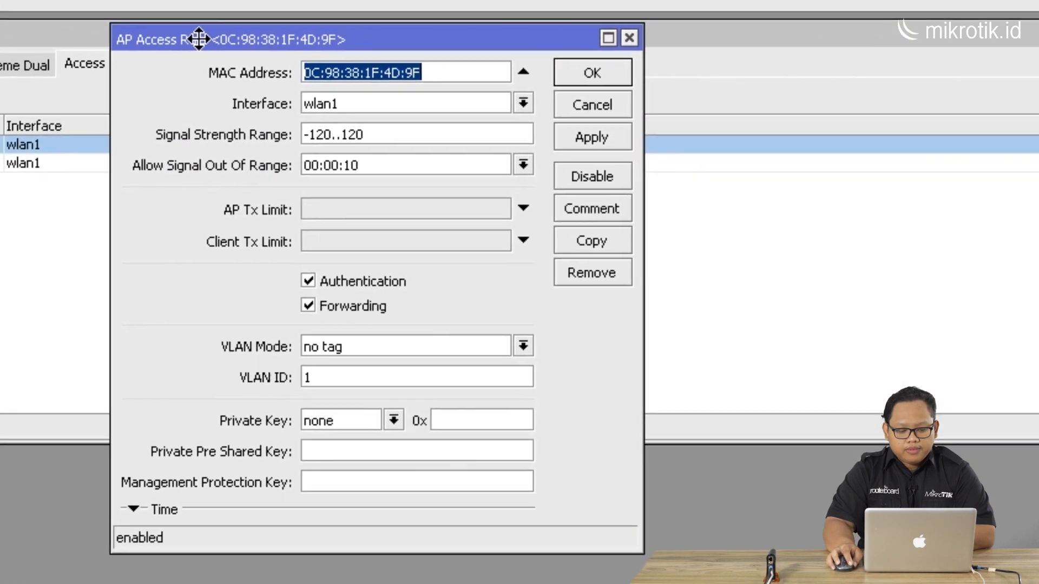
pyautogui.moveTo(199, 39); pyautogui.dragTo(186, 30)
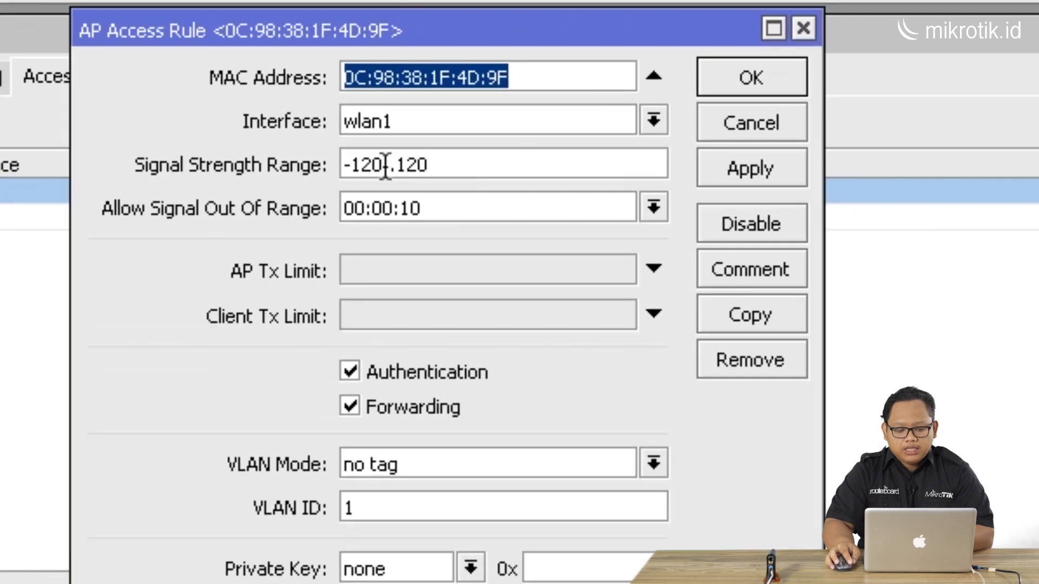
pyautogui.click(322, 125)
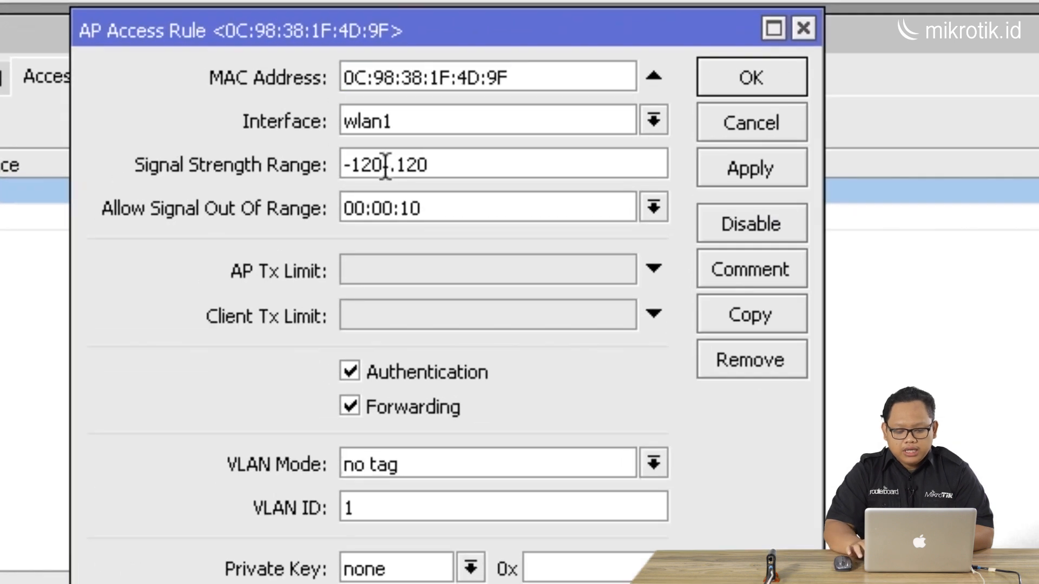
pyautogui.press('BackSpace')
pyautogui.press('BackSpace')
pyautogui.press('BackSpace')
pyautogui.write('70')
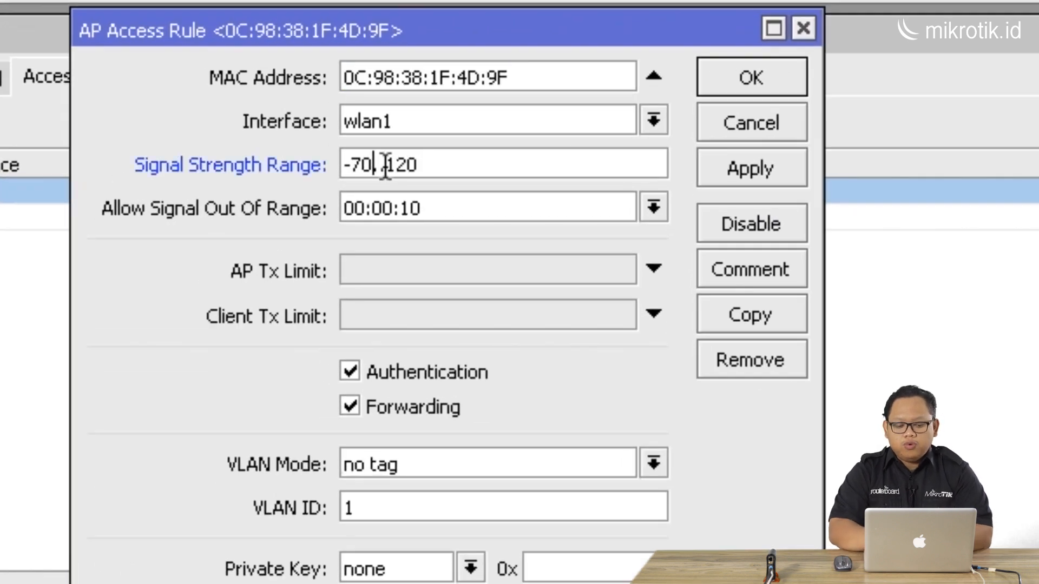
pyautogui.press('BackSpace')
pyautogui.press('BackSpace')
pyautogui.write('120')
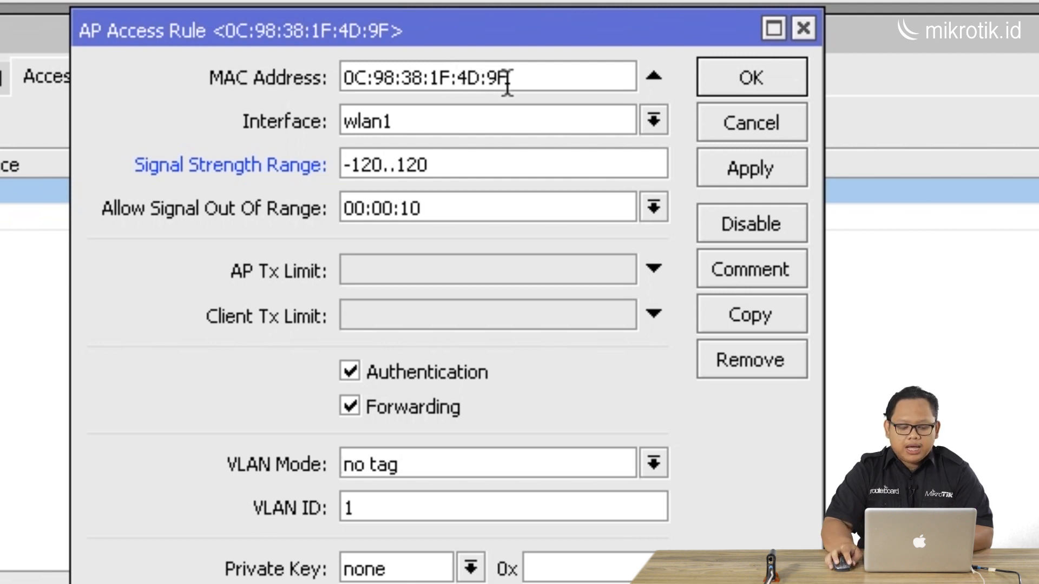
# Untick Forwarding in the first client's rule and close the dialog without applying
pyautogui.click(357, 370)
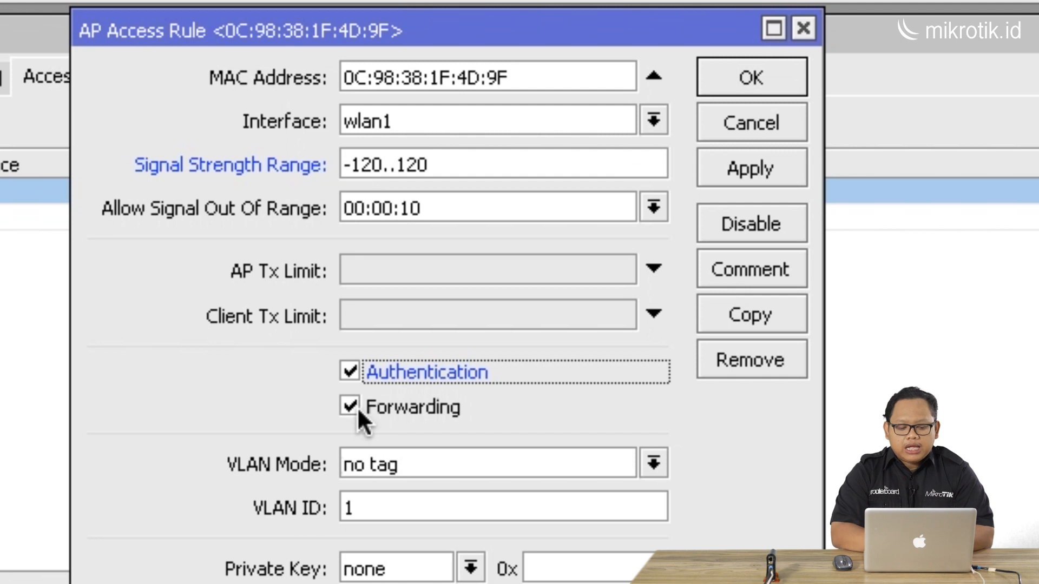
pyautogui.click(351, 406)
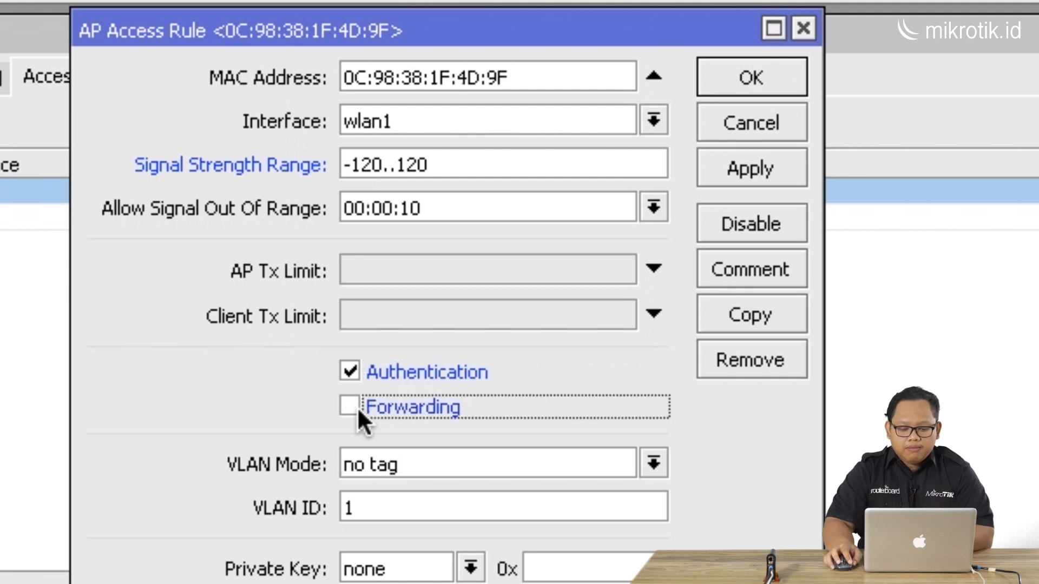
pyautogui.click(521, 75)
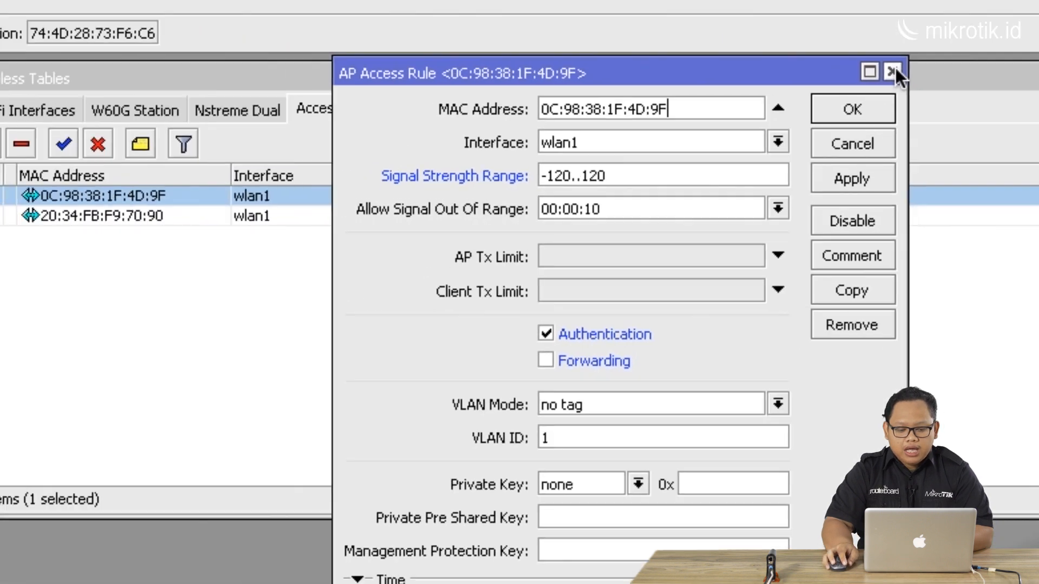
pyautogui.click(805, 31)
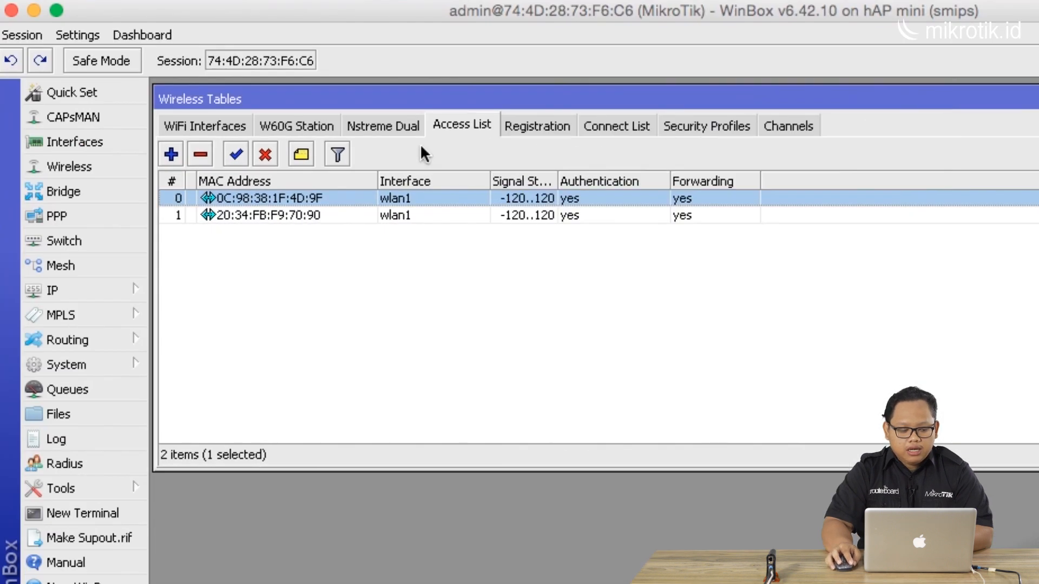
# Open the DHCP Server leases to examine which host names belong to the clients' MAC addresses
pyautogui.click(128, 288)
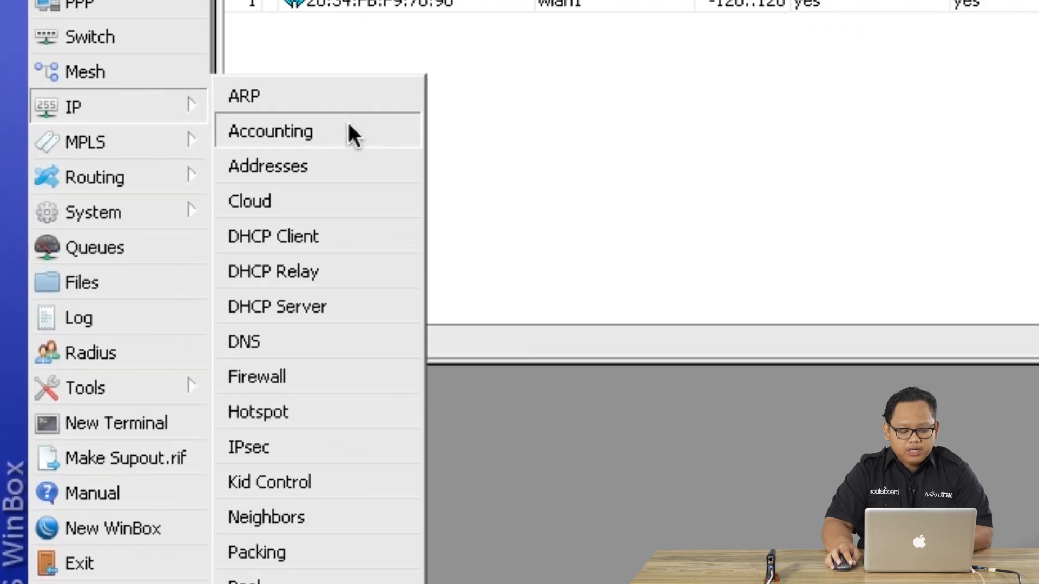
pyautogui.click(355, 304)
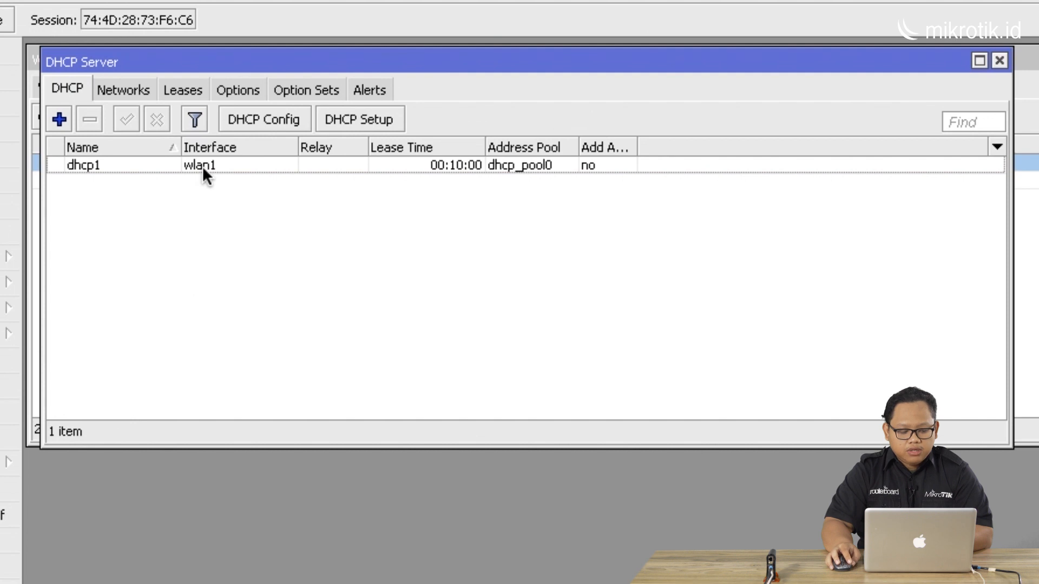
pyautogui.click(184, 90)
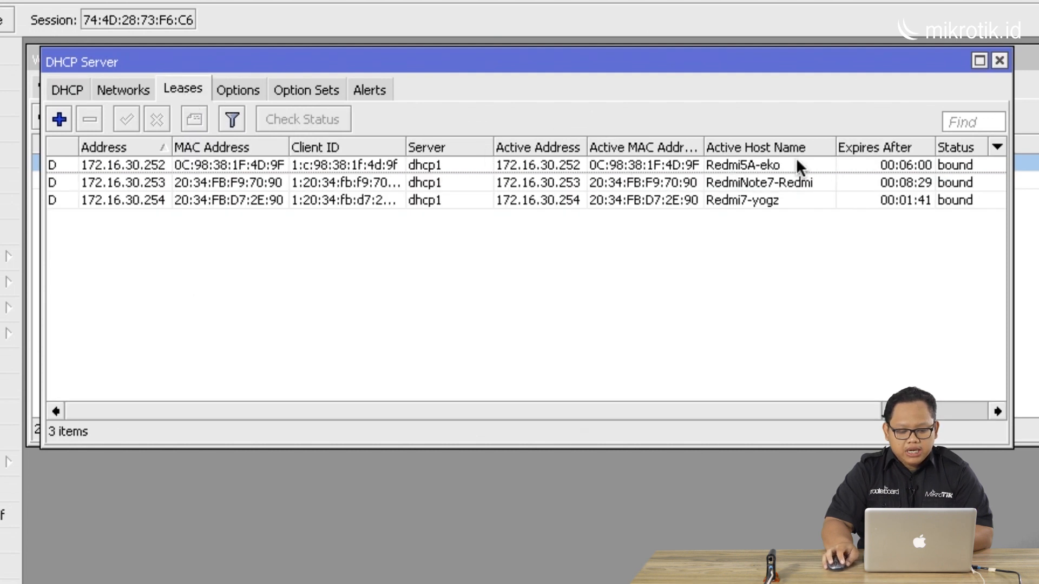
pyautogui.moveTo(833, 145); pyautogui.dragTo(793, 144)
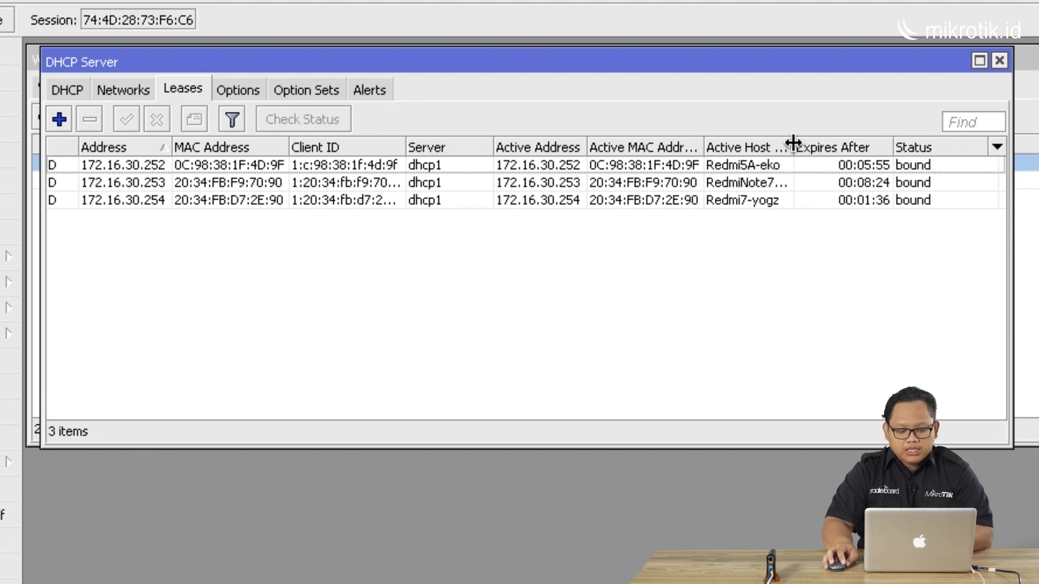
pyautogui.click(743, 163)
pyautogui.click(734, 182)
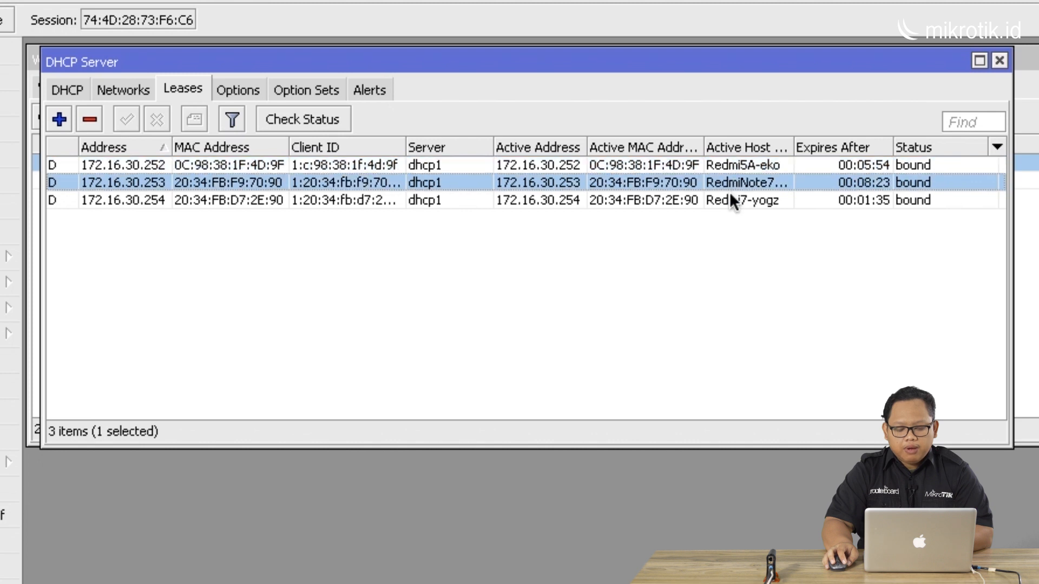
pyautogui.click(730, 196)
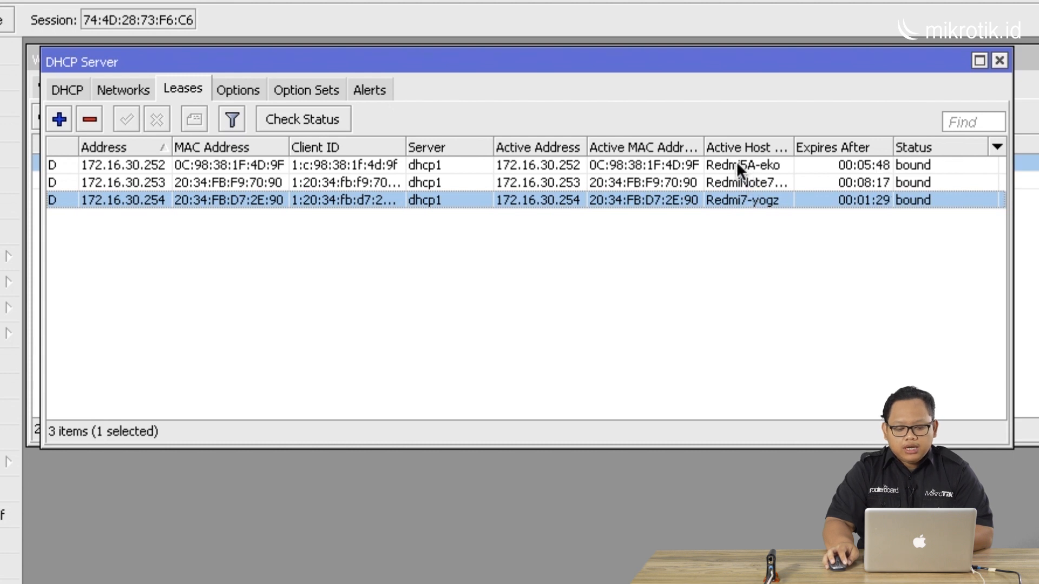
pyautogui.click(673, 163)
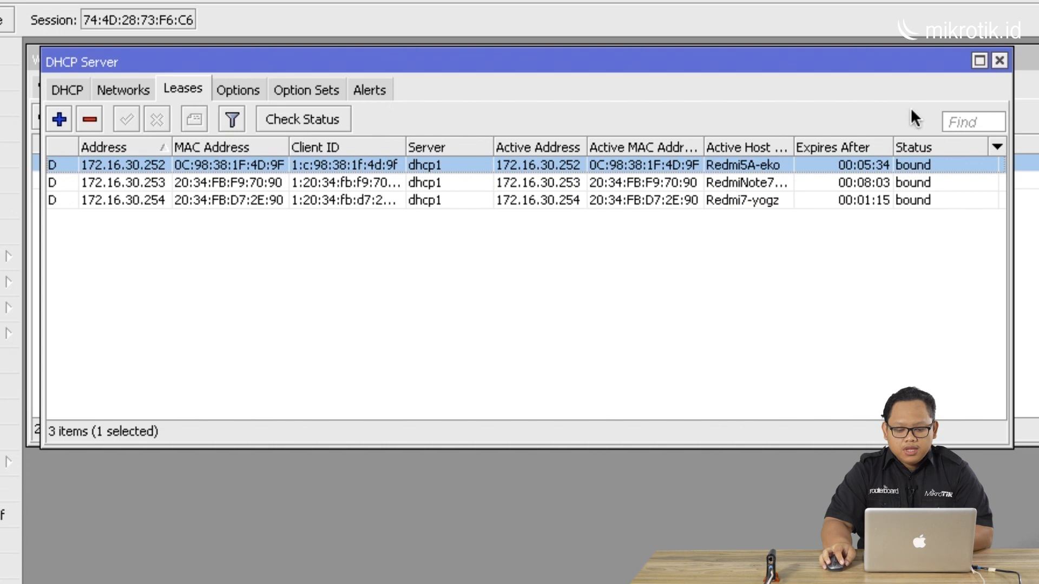
pyautogui.click(998, 62)
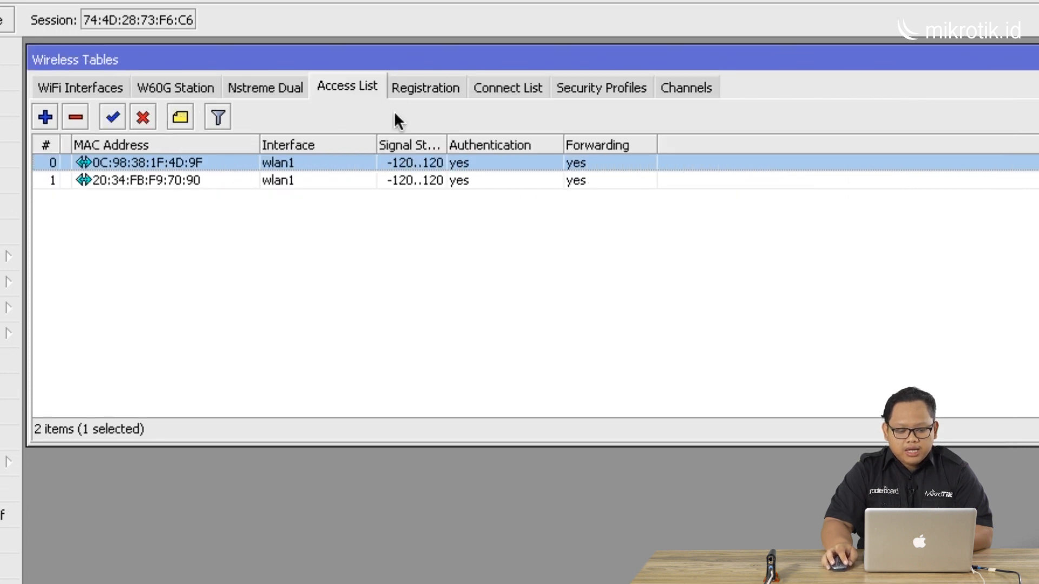
# Reopen the first client's access rule and untick Forwarding
pyautogui.doubleClick(233, 163)
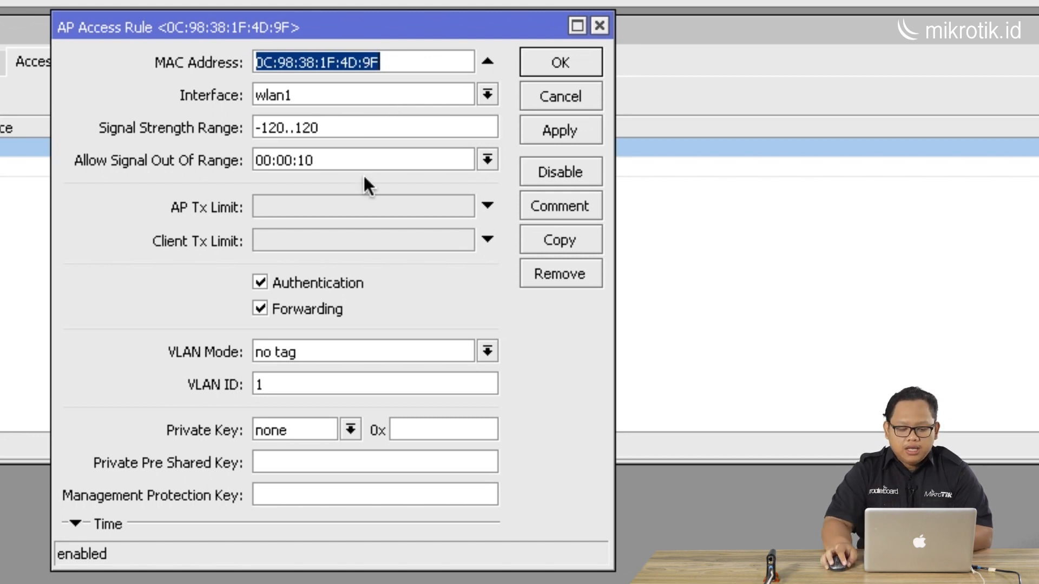
pyautogui.click(260, 308)
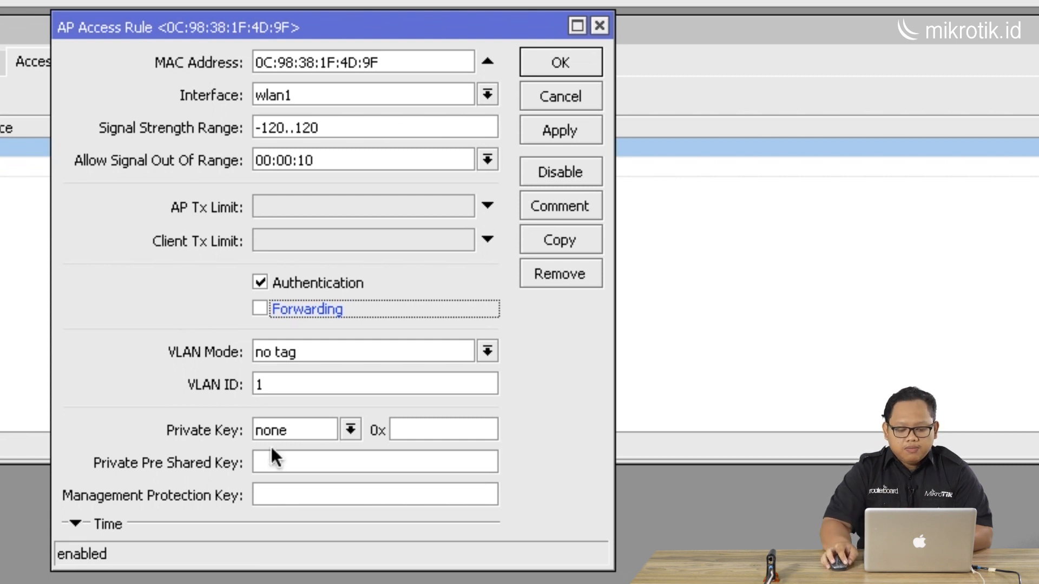
pyautogui.click(282, 464)
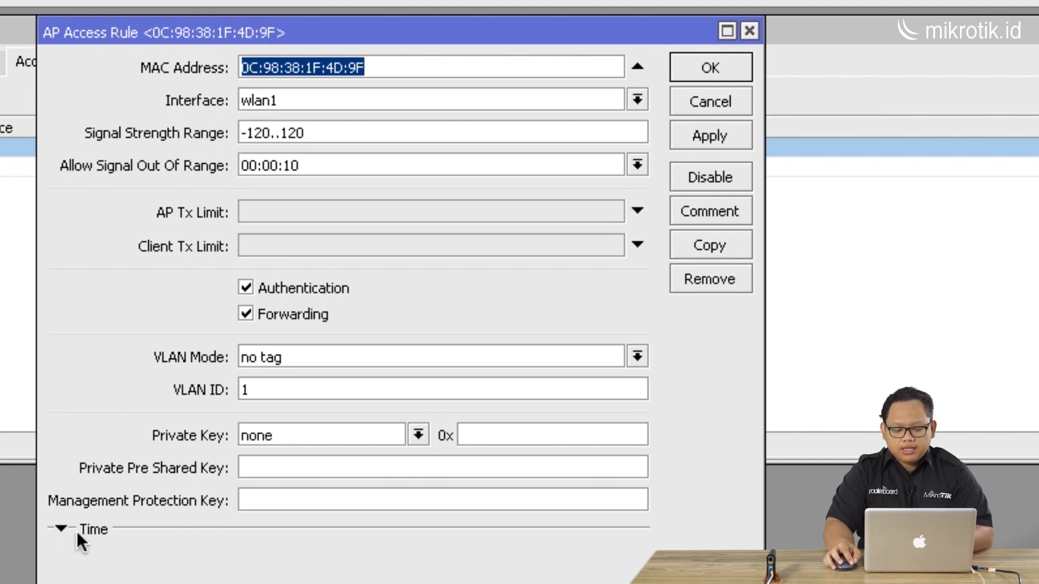
# Expand the rule's Time section to examine its schedule options, then close the dialog
pyautogui.click(62, 528)
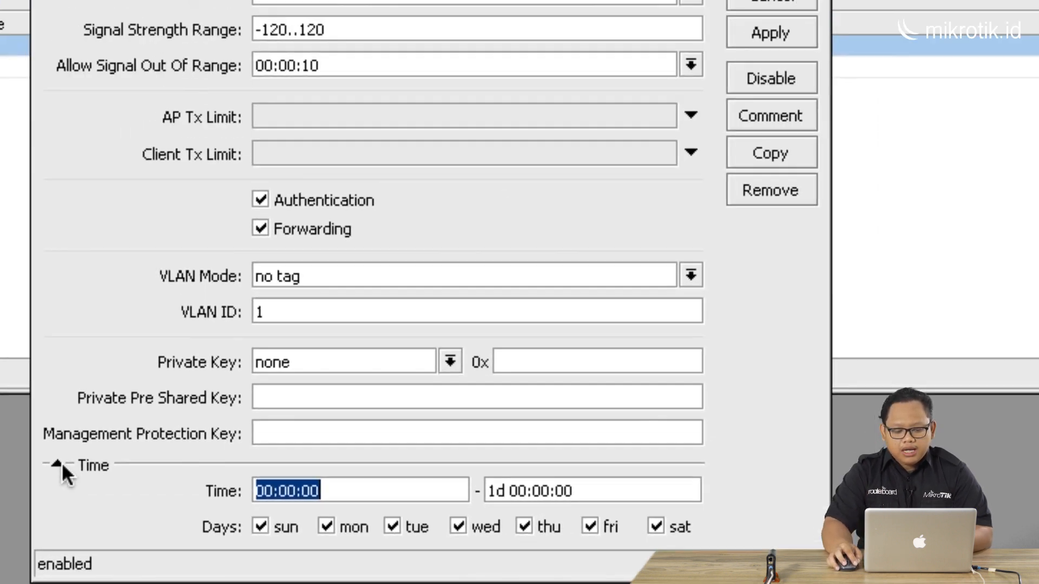
pyautogui.click(37, 291)
pyautogui.click(772, 31)
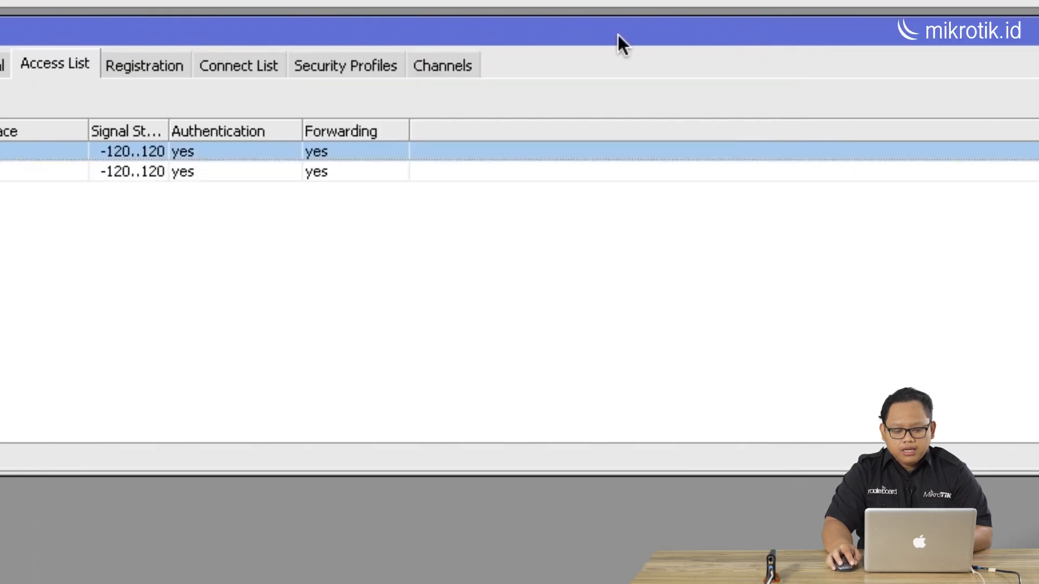
# Untick Authentication in the first client's access rule and apply it
pyautogui.click(148, 65)
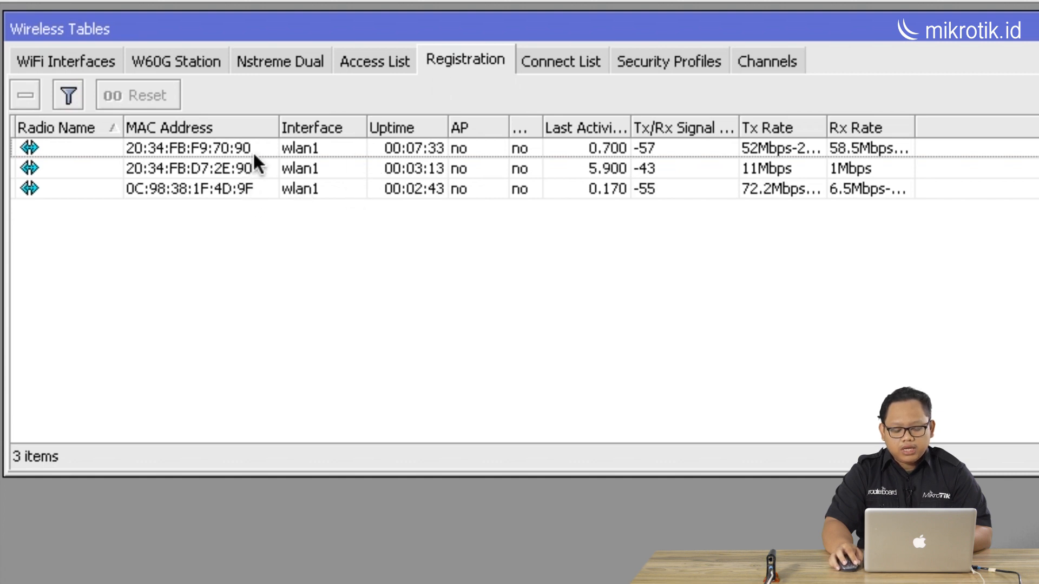
pyautogui.click(389, 64)
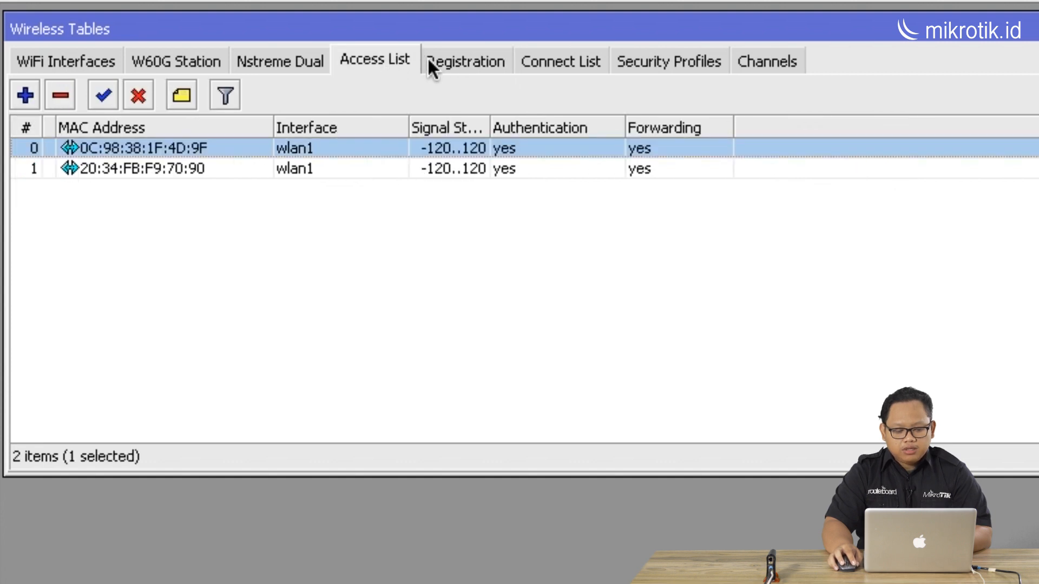
pyautogui.doubleClick(217, 147)
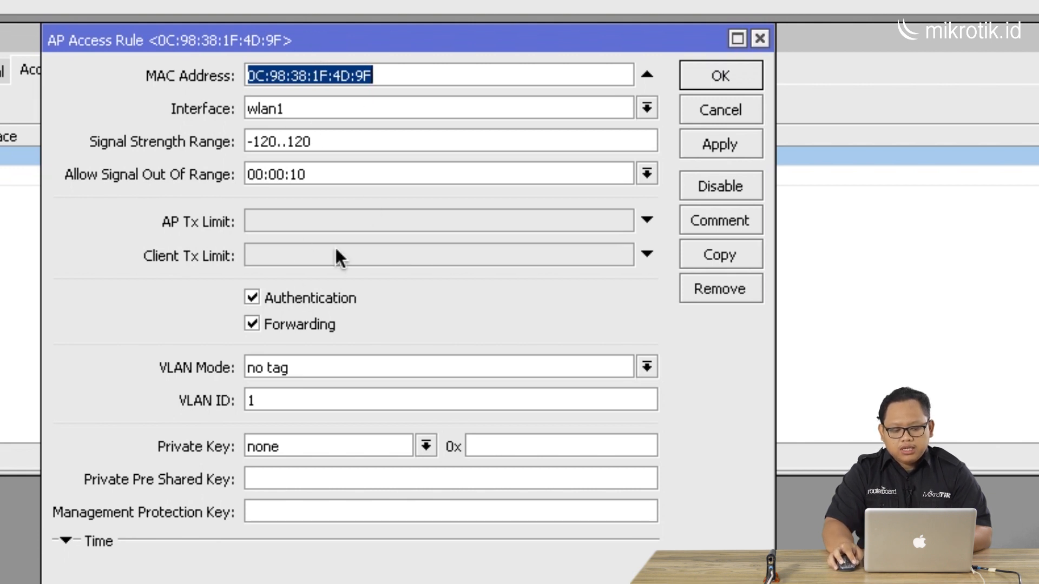
pyautogui.click(252, 299)
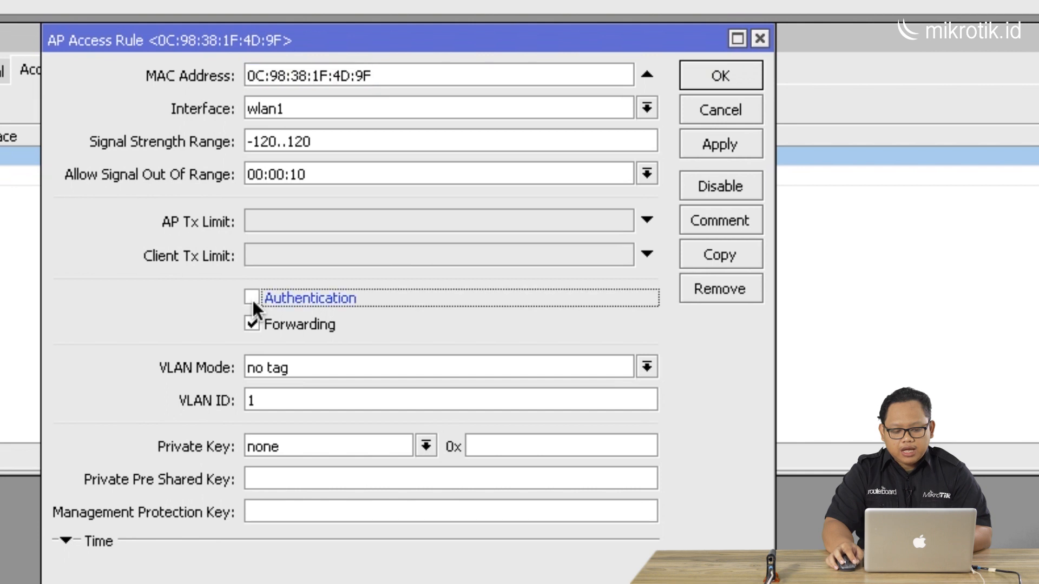
pyautogui.click(707, 146)
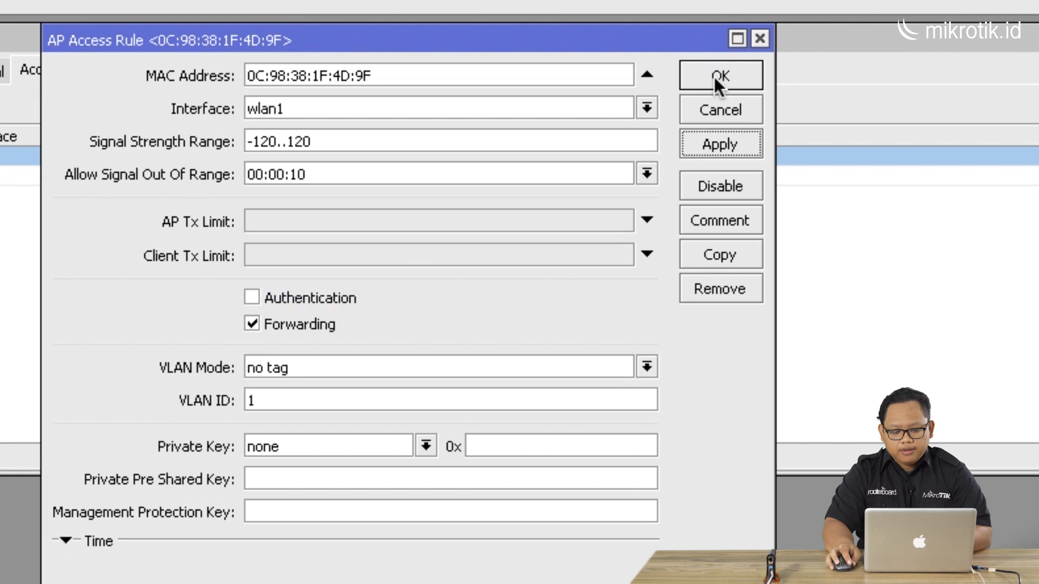
pyautogui.click(714, 77)
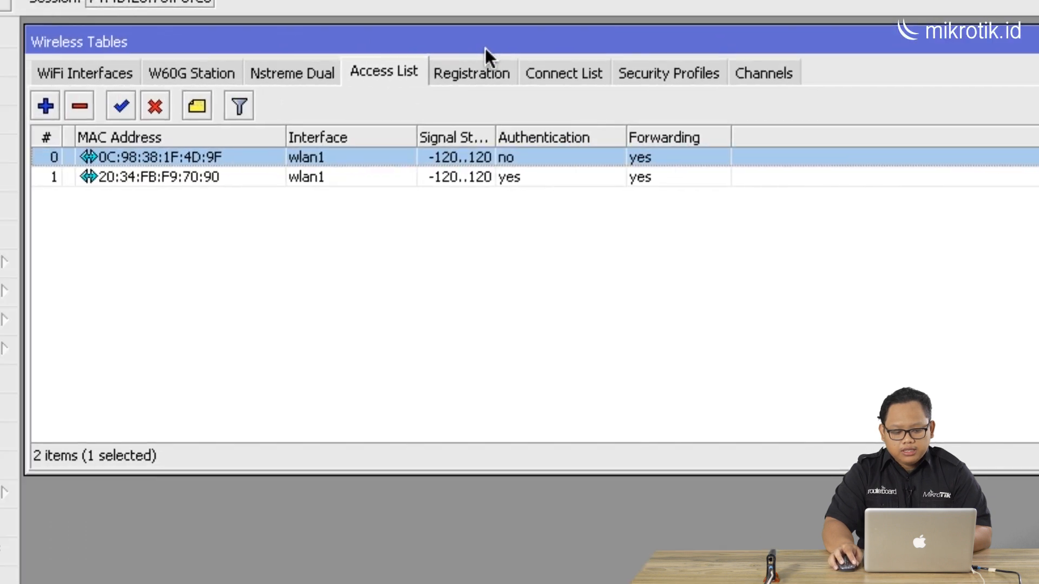
# Reopen the first client's rule, tick Authentication again and apply it
pyautogui.click(487, 81)
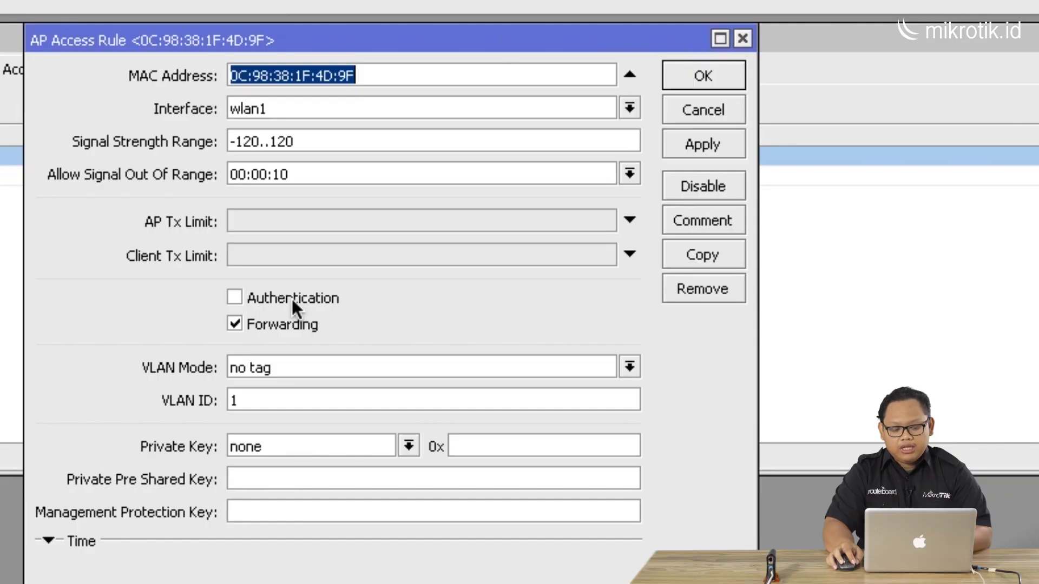
pyautogui.click(291, 298)
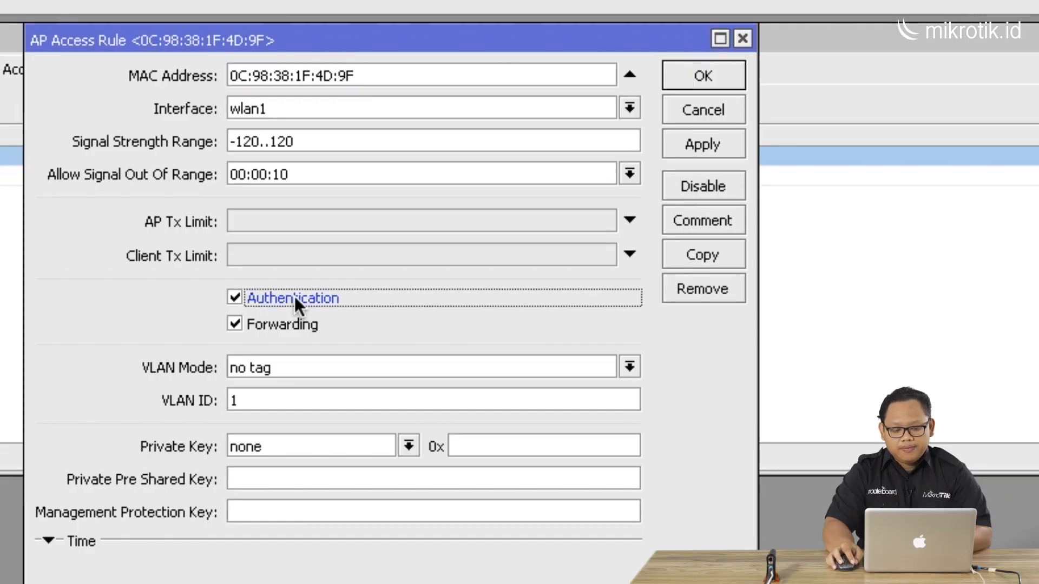
pyautogui.click(697, 147)
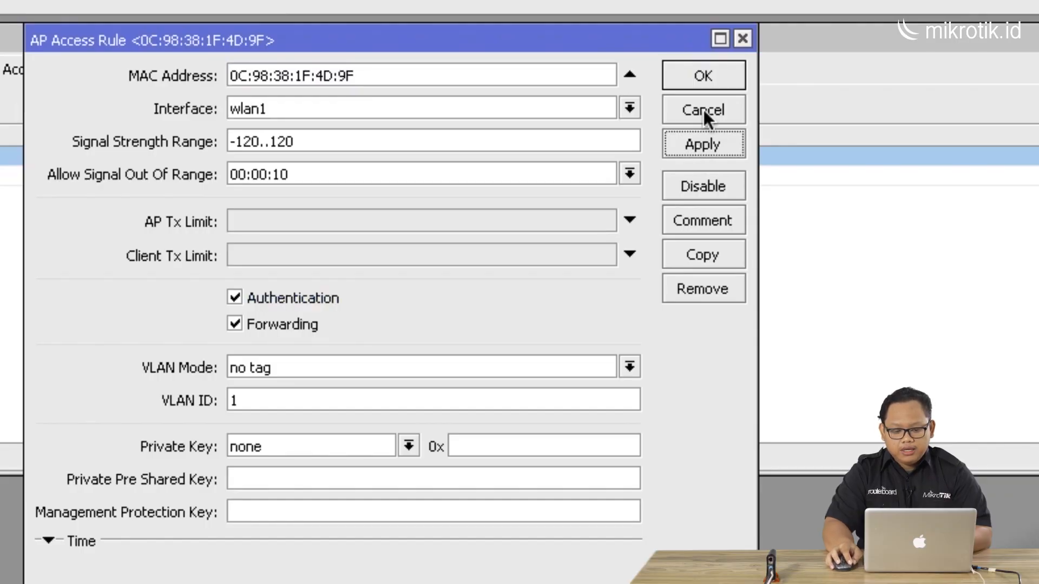
pyautogui.click(702, 81)
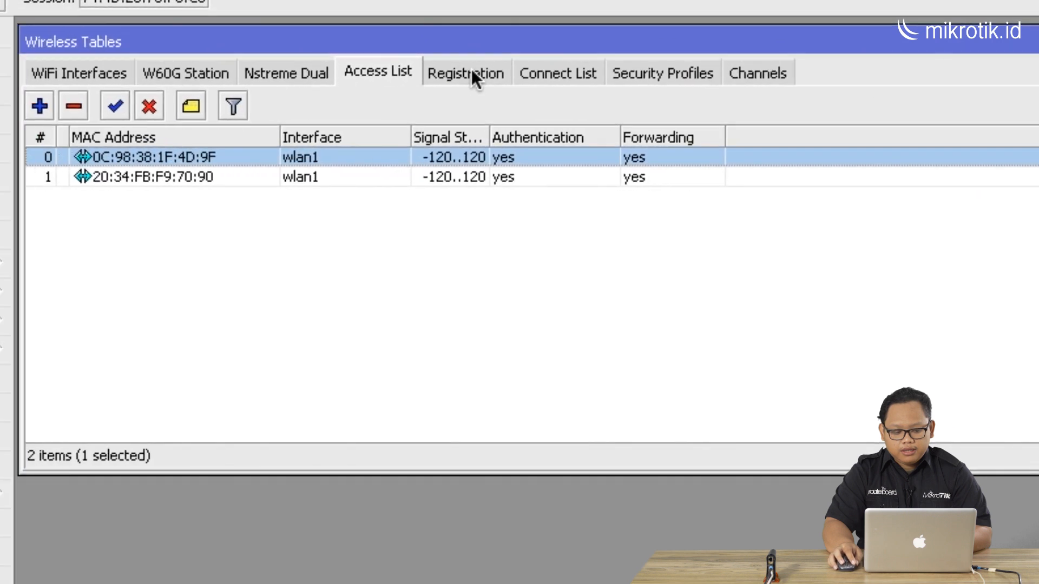
# Check the registration table and access list to see which clients are connected
pyautogui.click(472, 70)
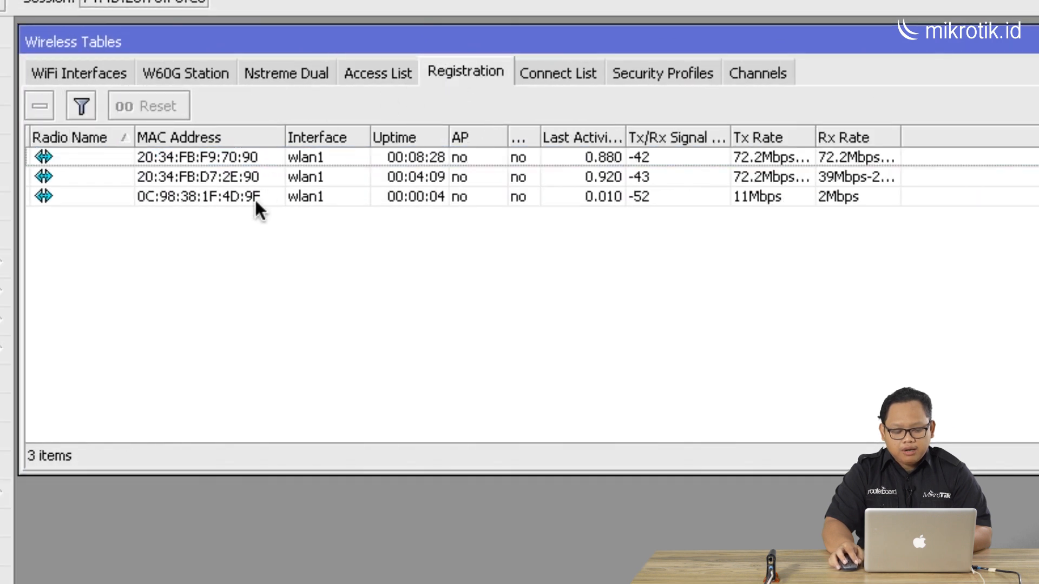
pyautogui.click(272, 201)
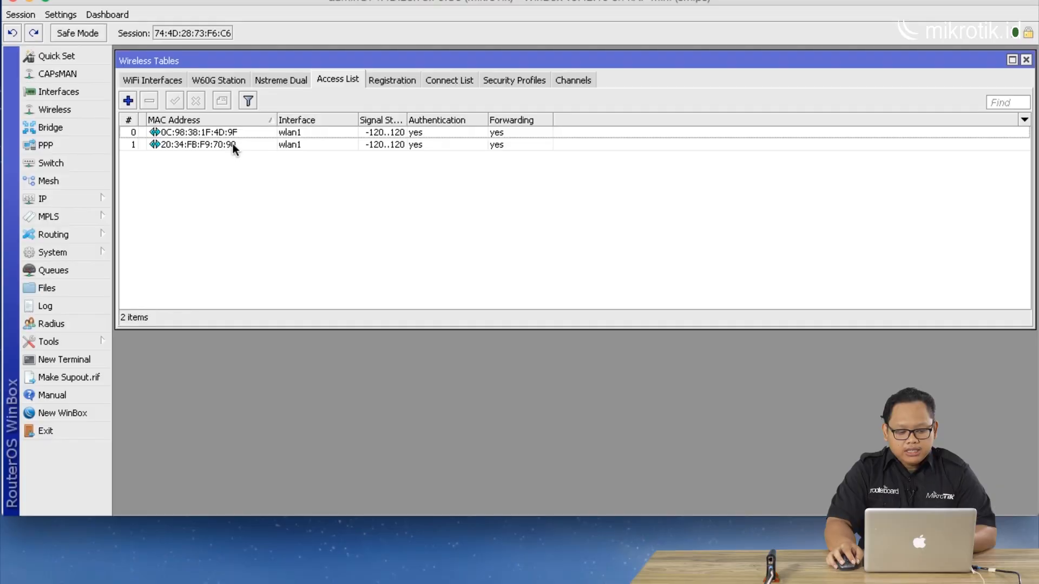
pyautogui.click(231, 134)
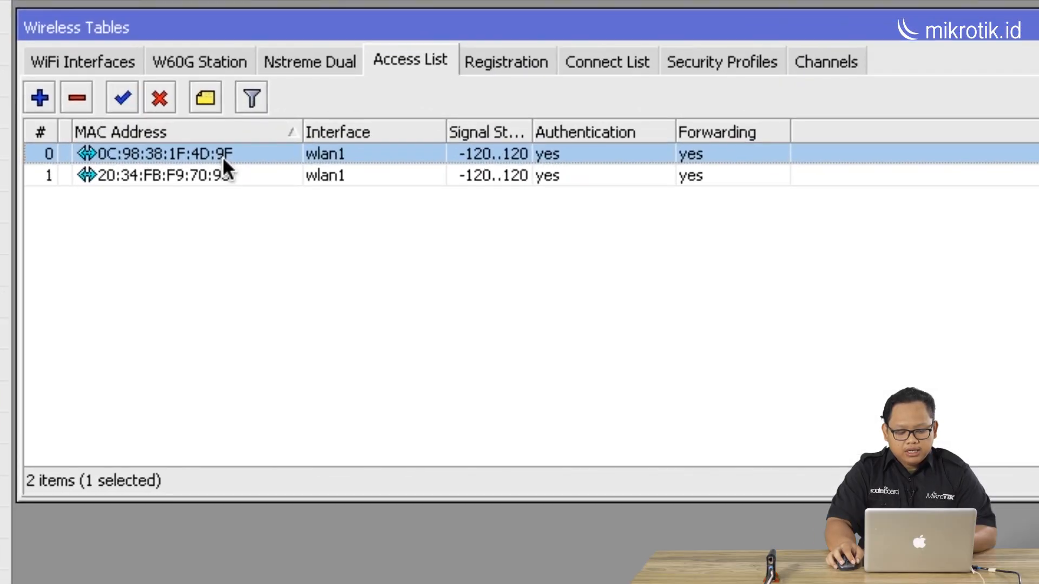
pyautogui.moveTo(530, 129); pyautogui.dragTo(562, 127)
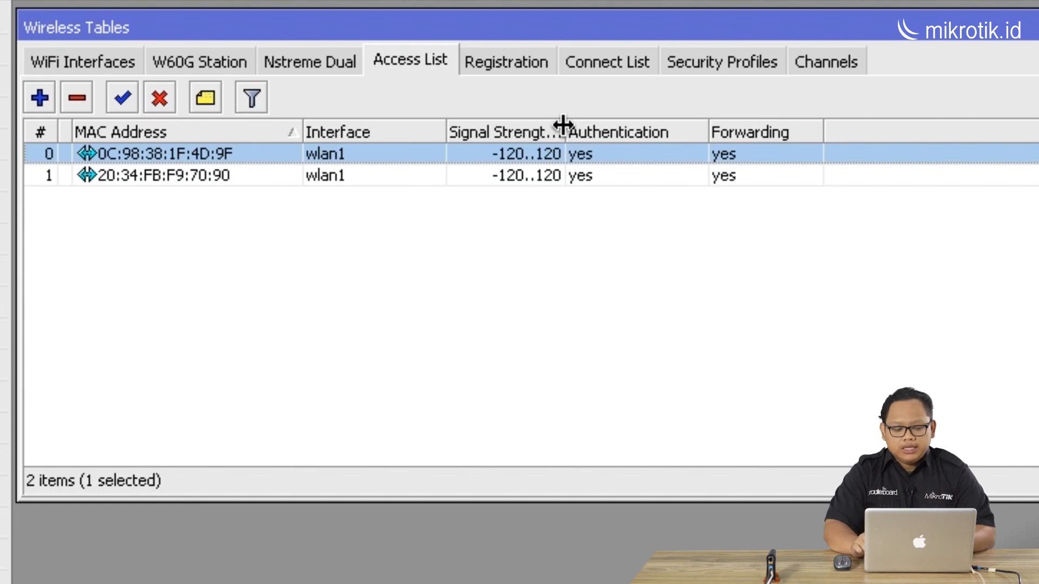
pyautogui.click(490, 62)
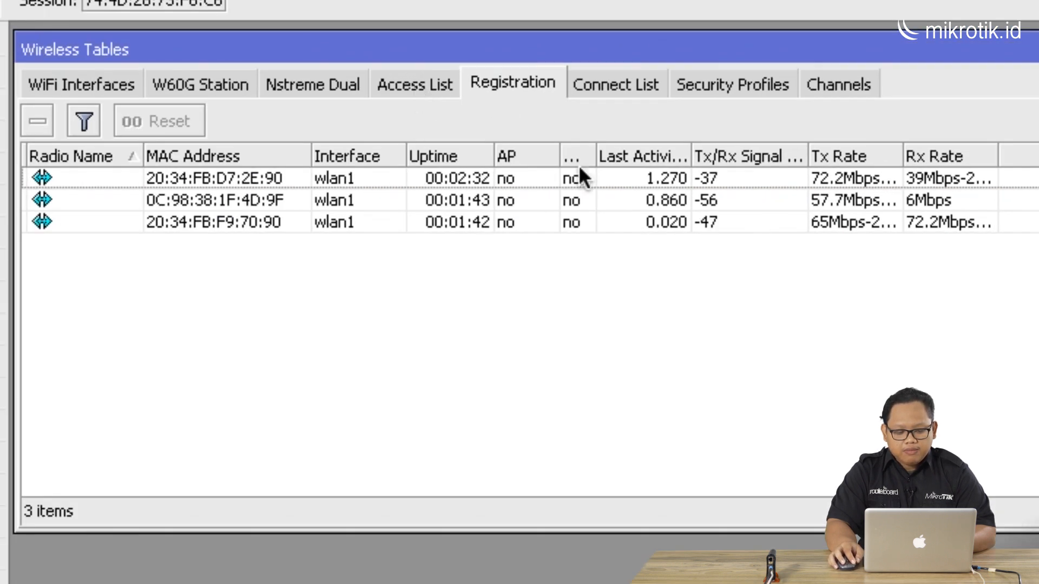
pyautogui.click(420, 81)
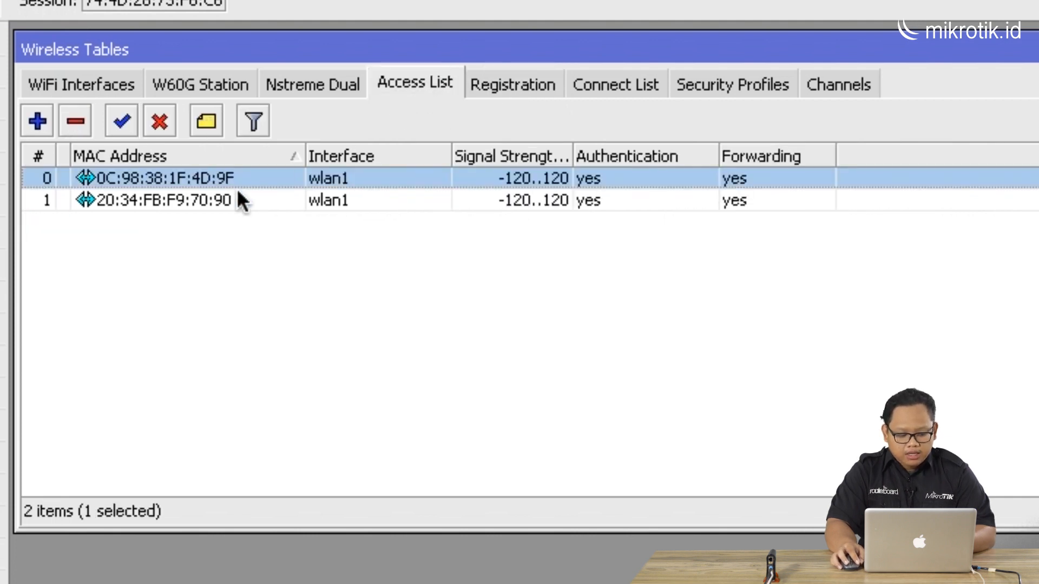
# Select both access rules and remove them
pyautogui.click(193, 200)
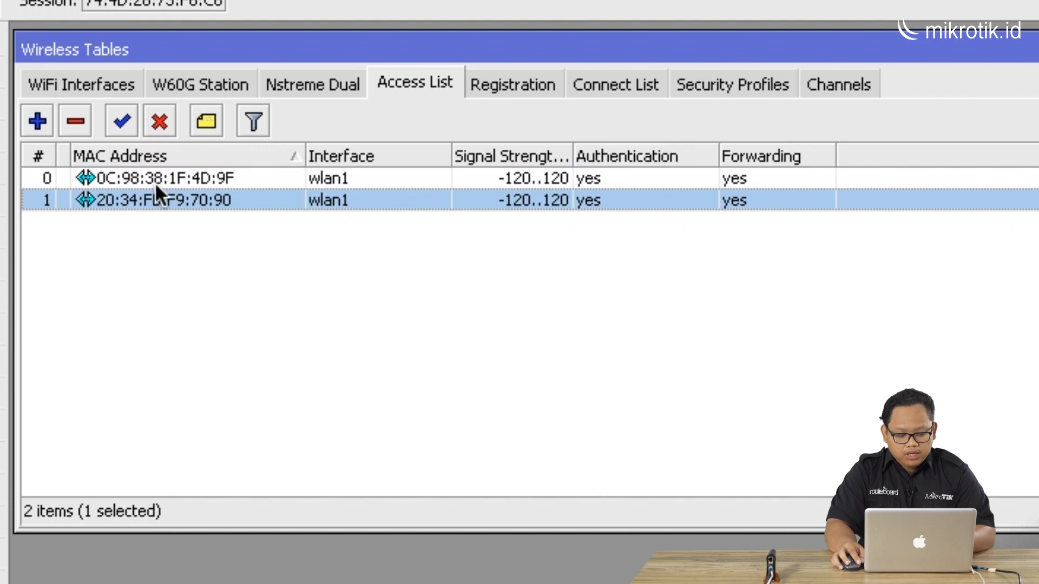
pyautogui.keyDown('shift'); pyautogui.click(157, 180); pyautogui.keyUp('shift')
pyautogui.click(76, 123)
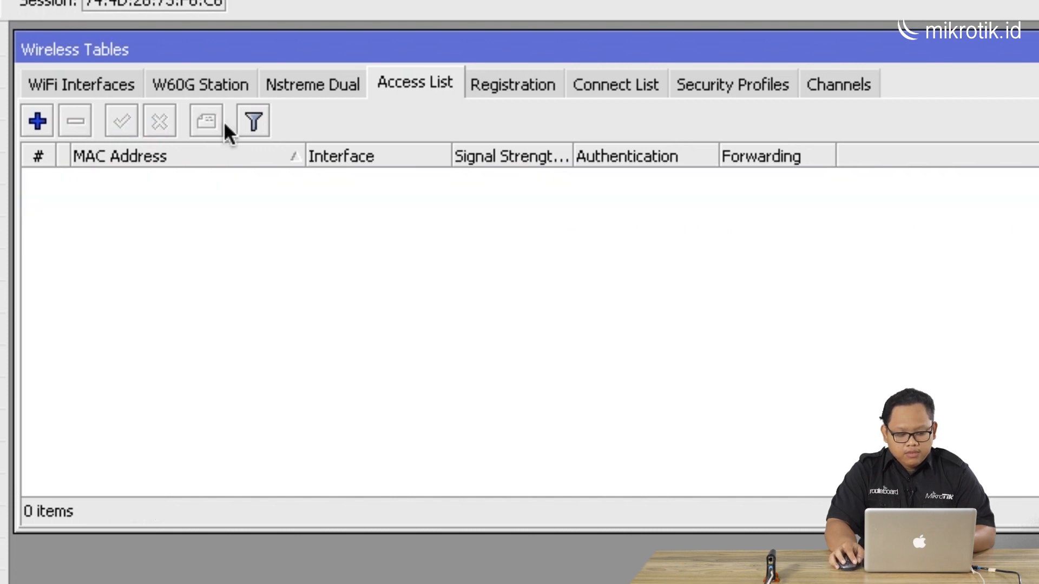
# Add a new access rule for any client with signal strength range -40..120
pyautogui.click(48, 123)
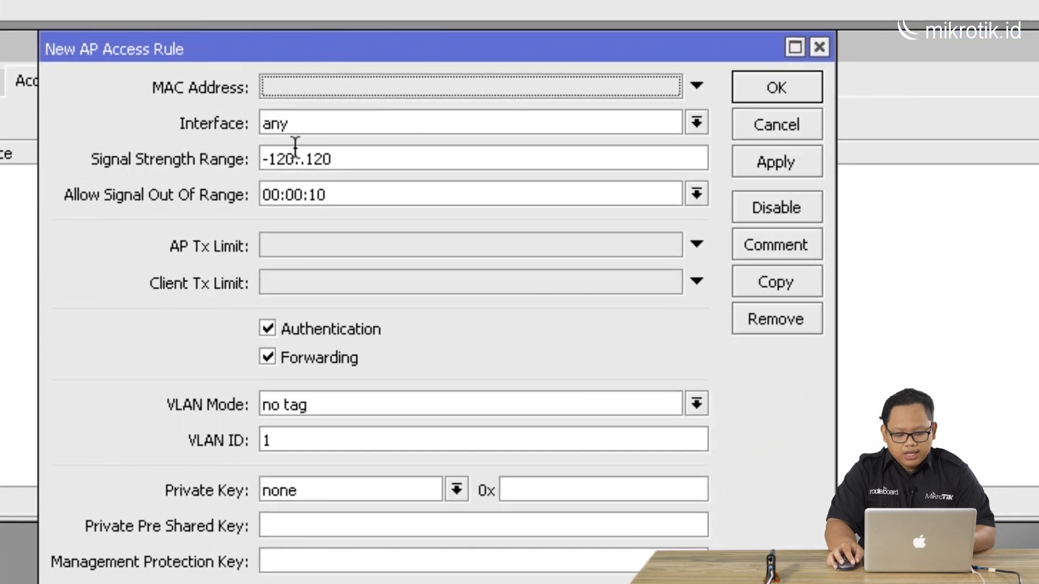
pyautogui.click(287, 160)
pyautogui.press('BackSpace')
pyautogui.press('BackSpace')
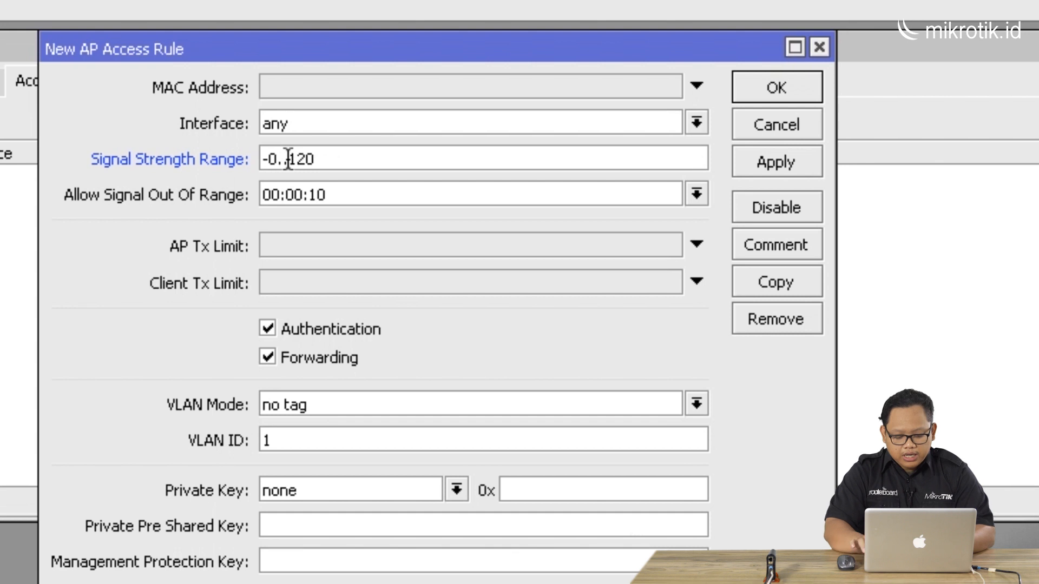
pyautogui.write('3')
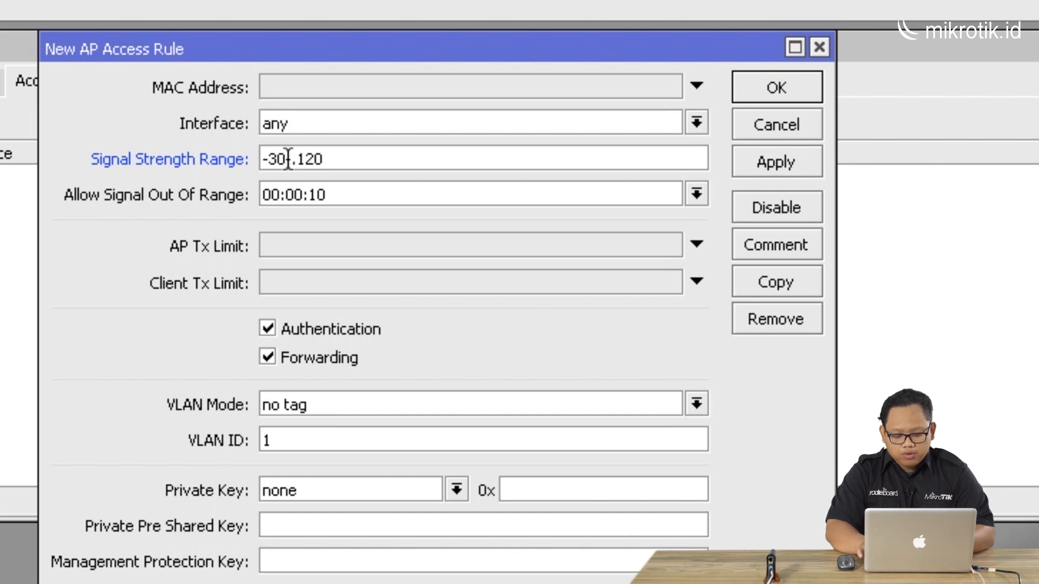
pyautogui.press('BackSpace')
pyautogui.write('4')
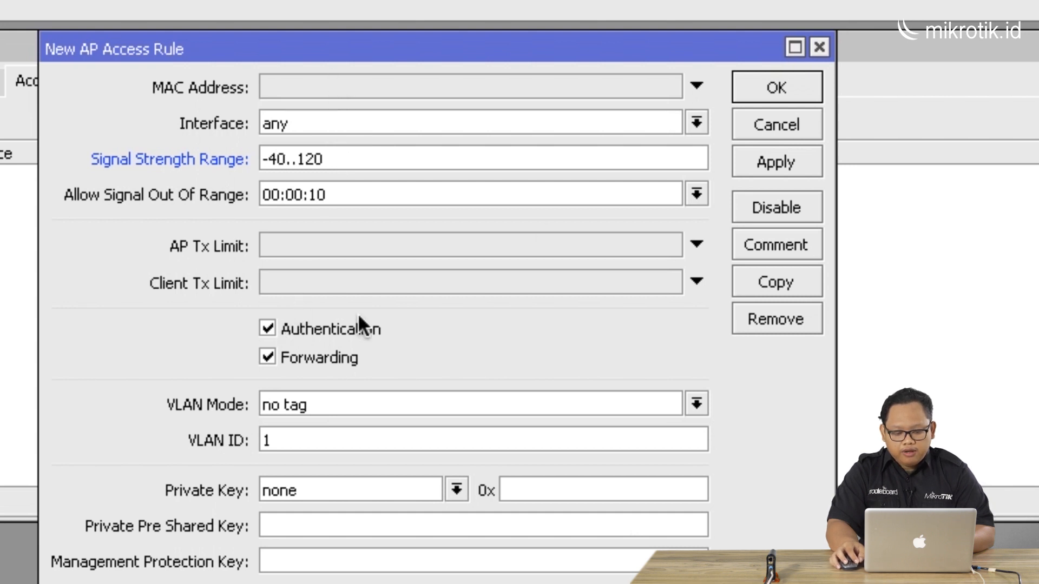
pyautogui.click(775, 87)
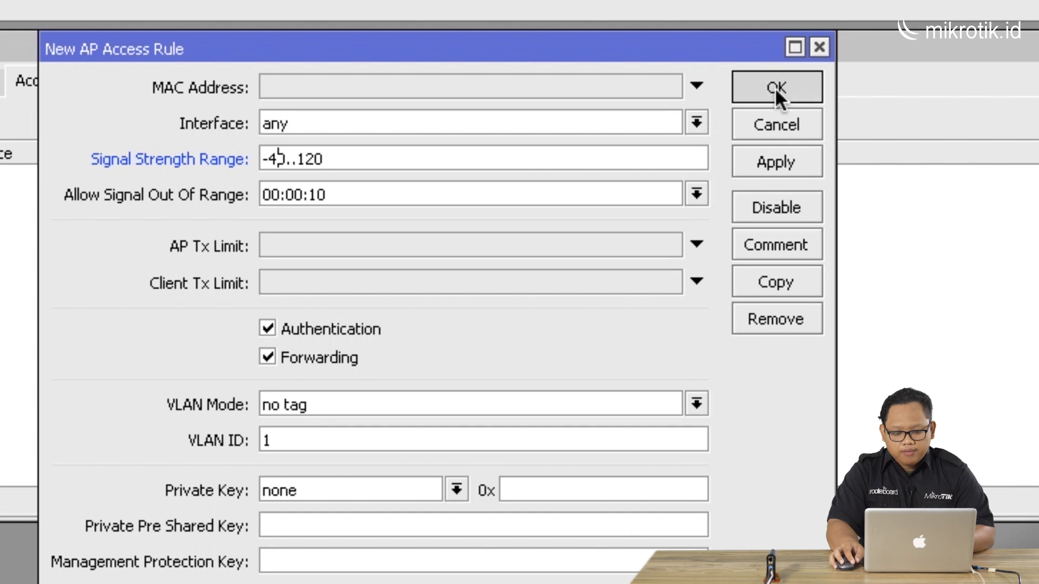
# Open the -40..120 rule and make a copy of it as a new rule
pyautogui.click(352, 173)
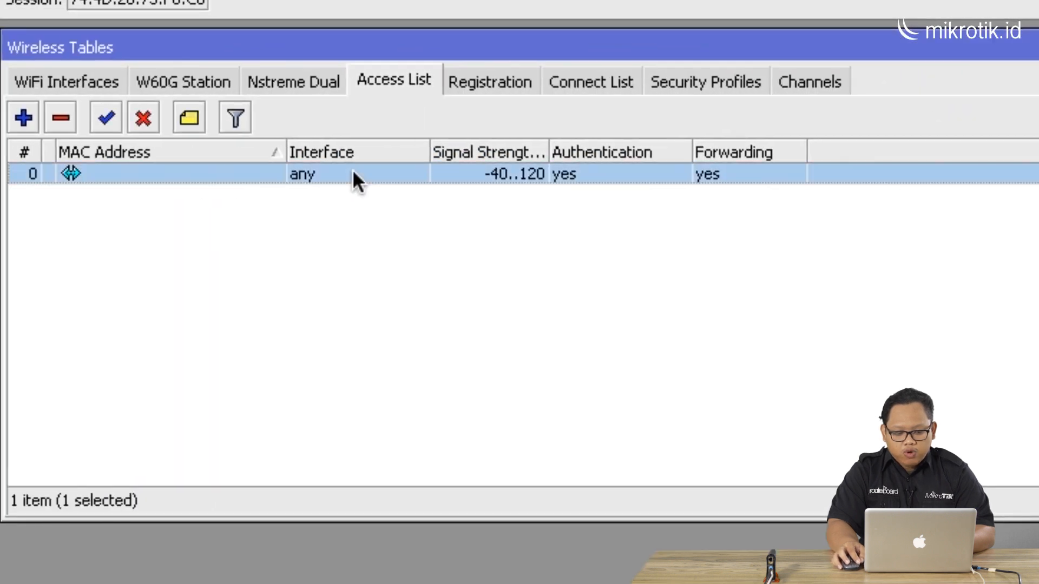
pyautogui.doubleClick(352, 173)
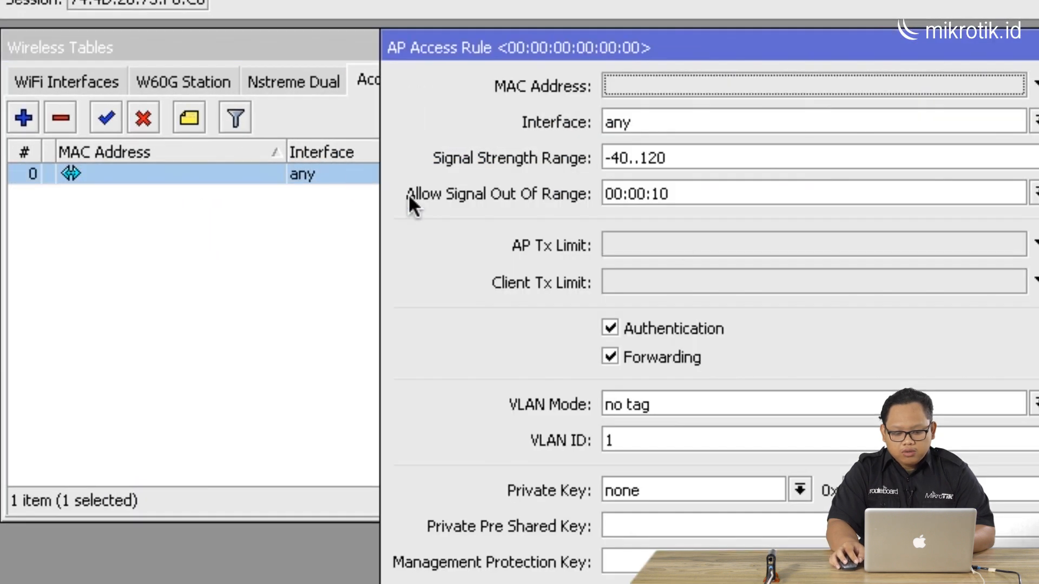
pyautogui.click(779, 279)
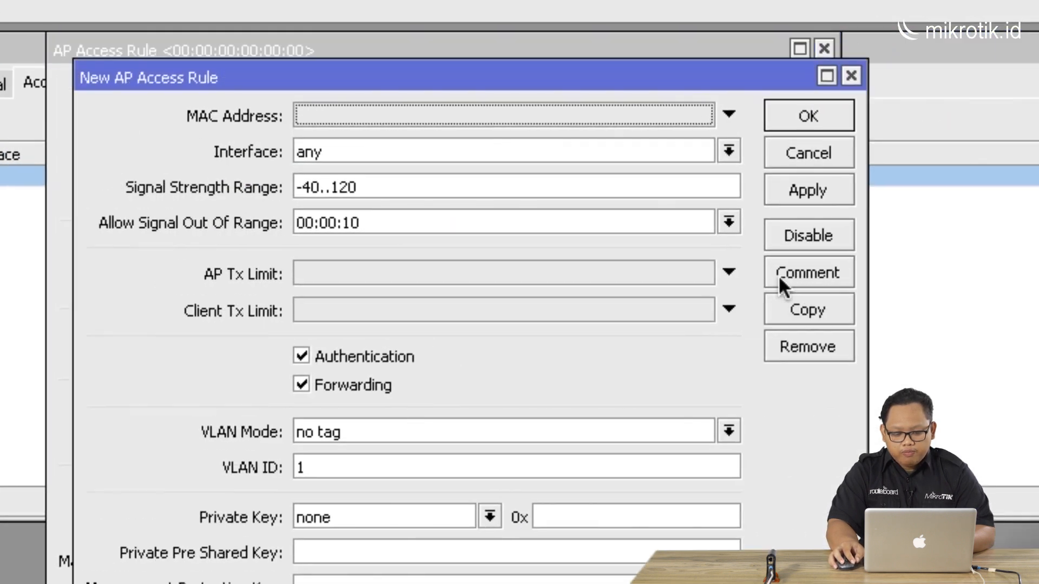
pyautogui.moveTo(387, 79); pyautogui.dragTo(364, 63)
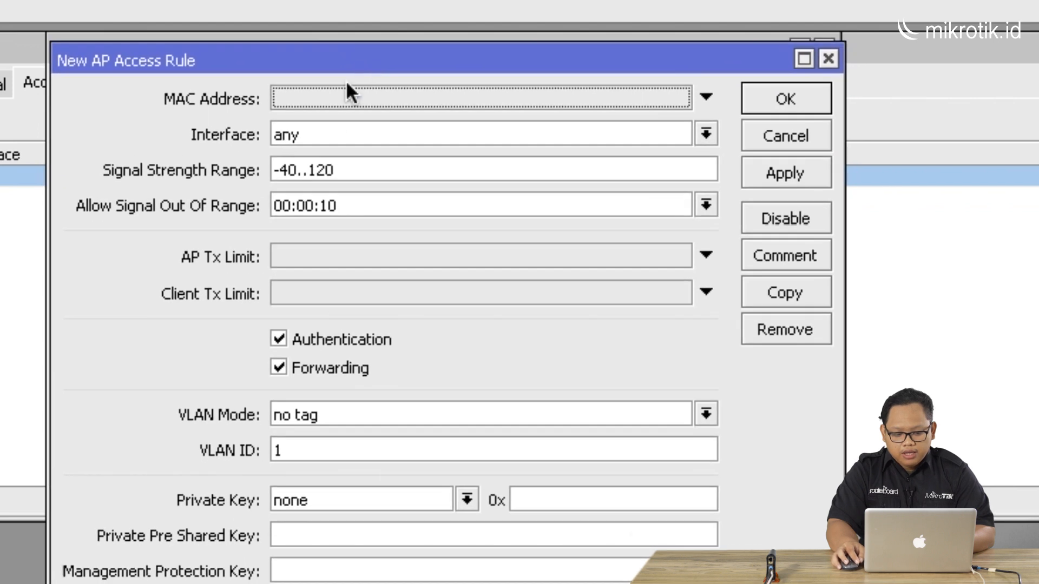
# Set the copy's signal strength range to -120..-41 and untick Authentication
pyautogui.click(286, 170)
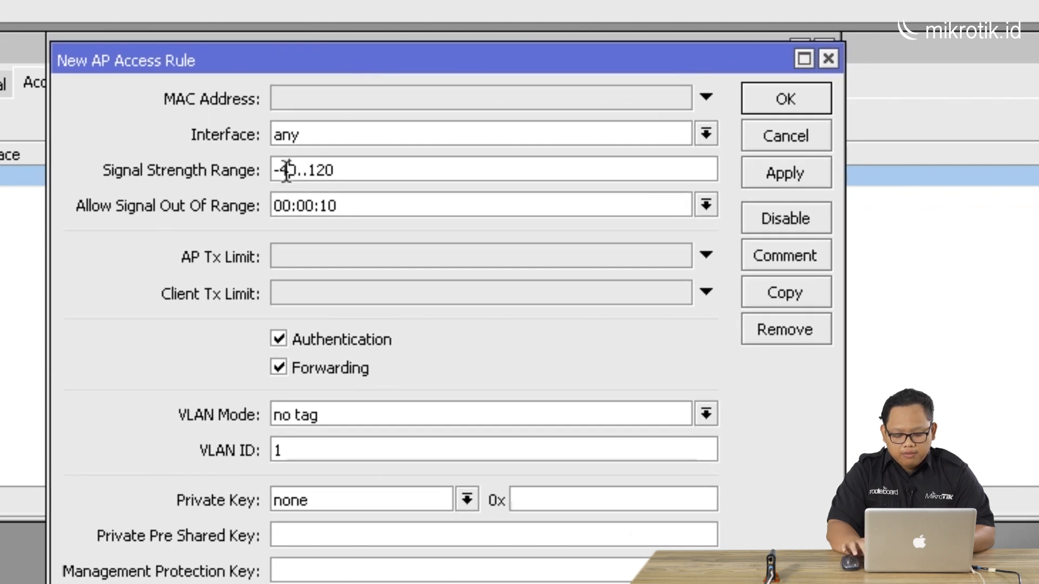
pyautogui.press('BackSpace')
pyautogui.write('12')
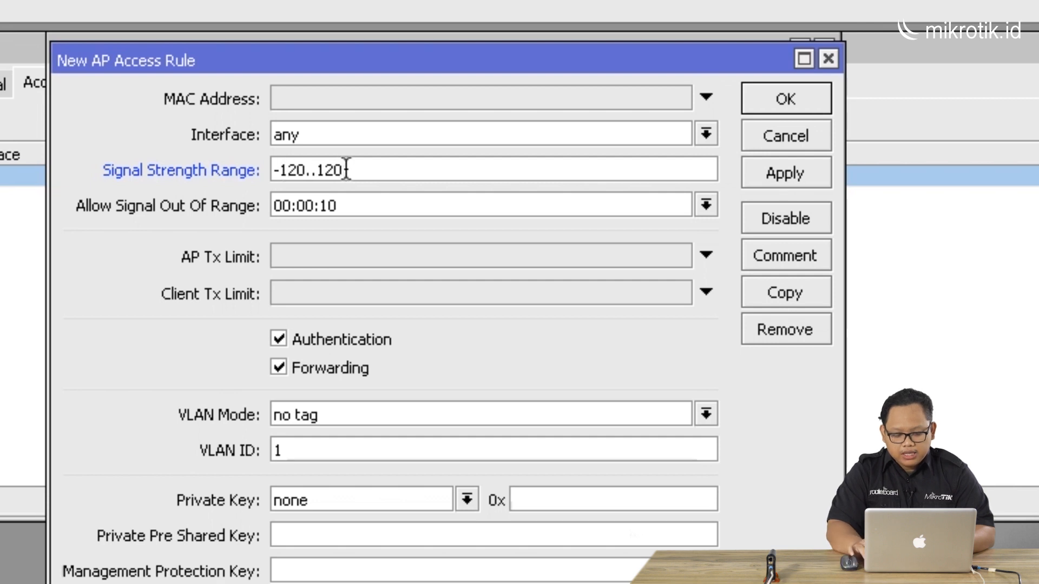
pyautogui.press('BackSpace')
pyautogui.press('BackSpace')
pyautogui.press('BackSpace')
pyautogui.write('-41')
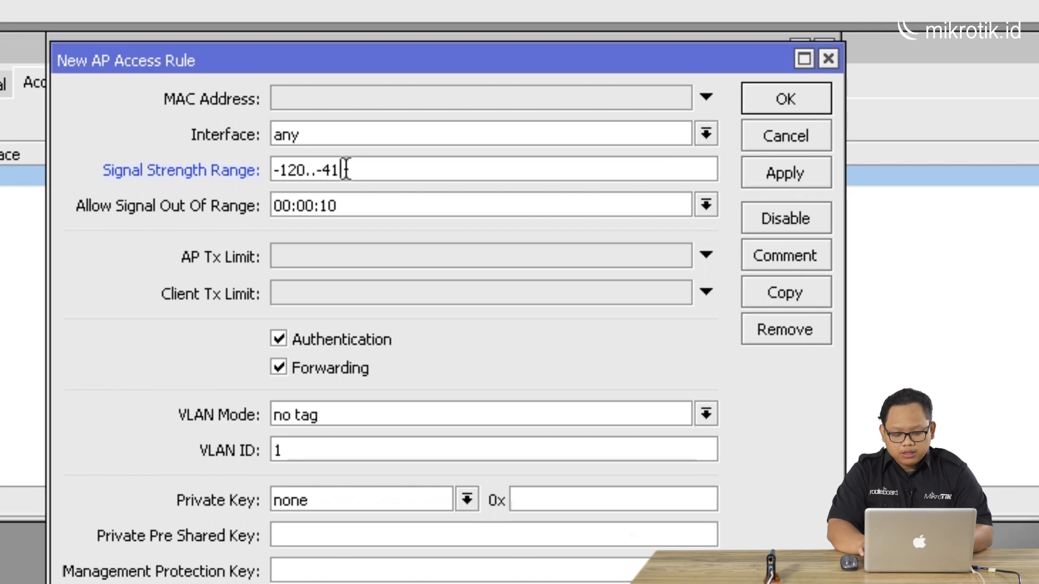
pyautogui.click(300, 342)
# Save the copied -120..-41 rule and close the original rule's dialog
pyautogui.moveTo(393, 71); pyautogui.dragTo(683, 58)
pyautogui.moveTo(202, 65); pyautogui.dragTo(22, 72)
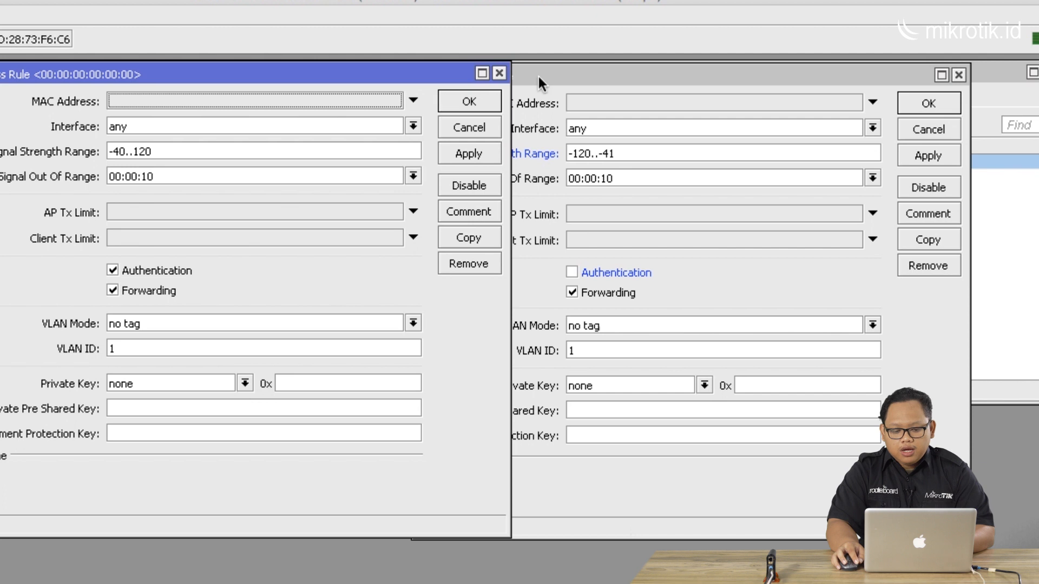
pyautogui.click(559, 79)
pyautogui.moveTo(569, 76); pyautogui.dragTo(611, 71)
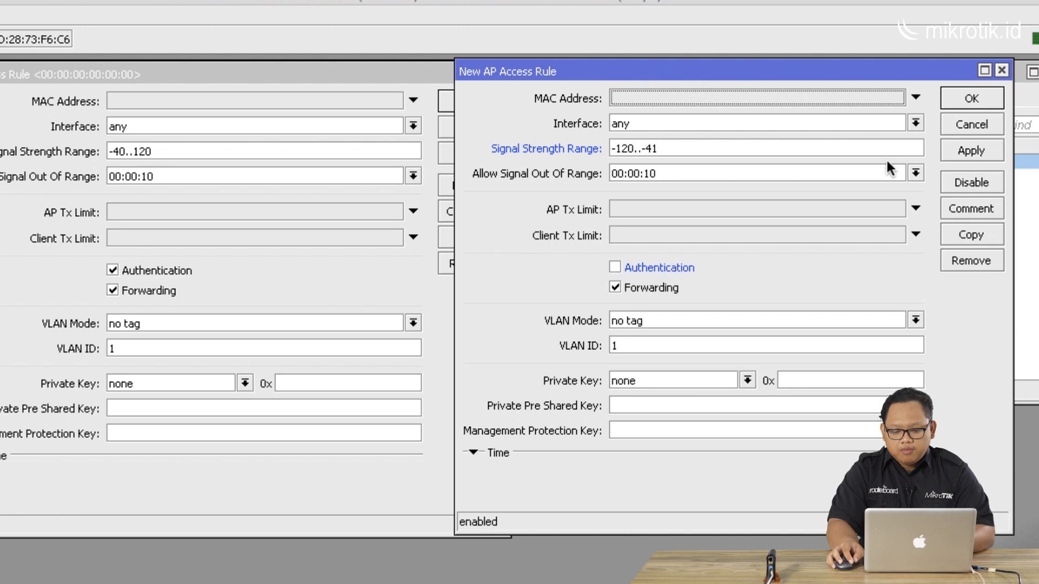
pyautogui.click(959, 96)
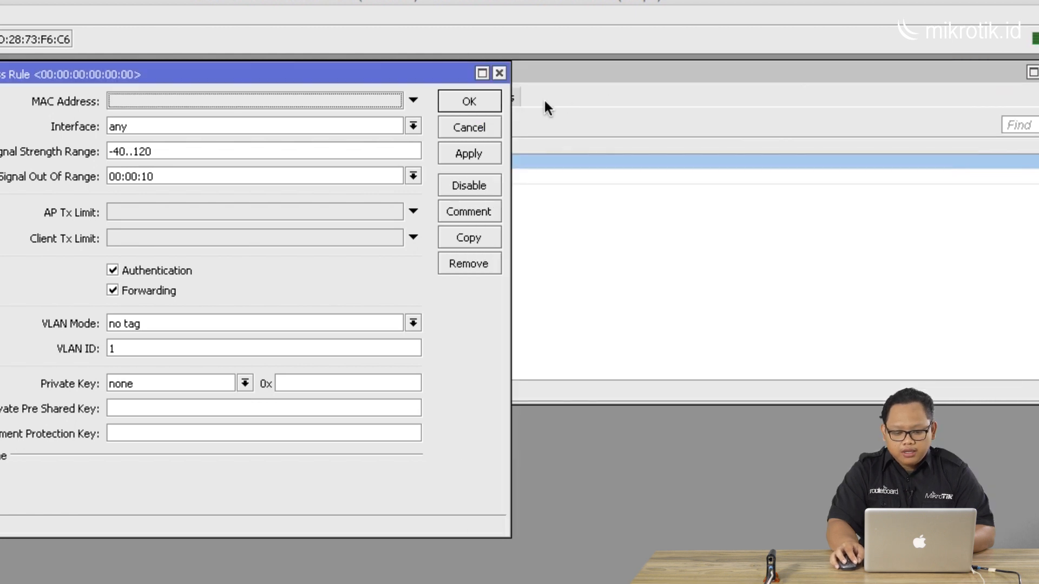
pyautogui.click(484, 101)
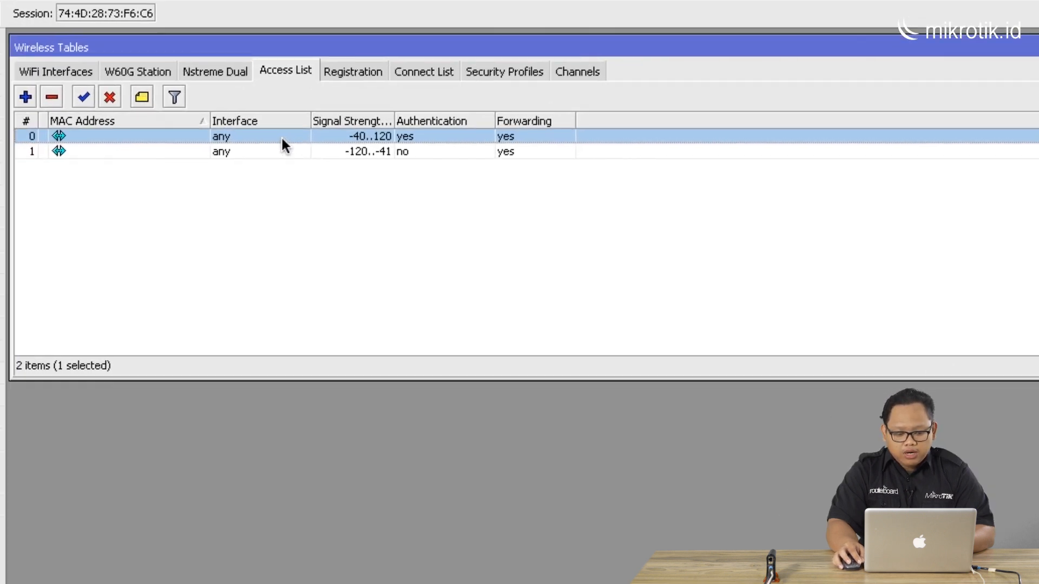
# Check the registration table for connected clients
pyautogui.click(274, 154)
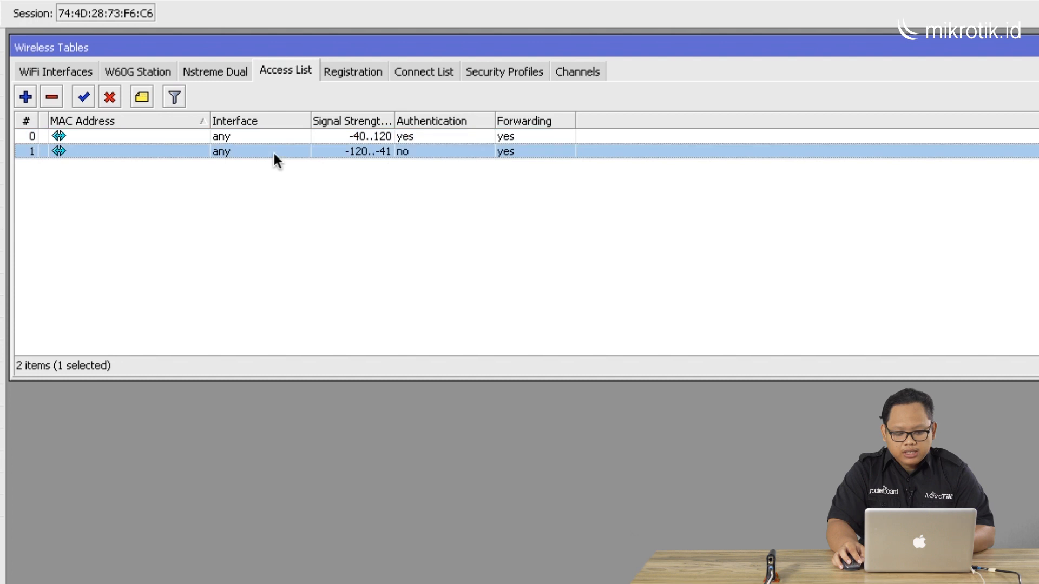
pyautogui.click(356, 70)
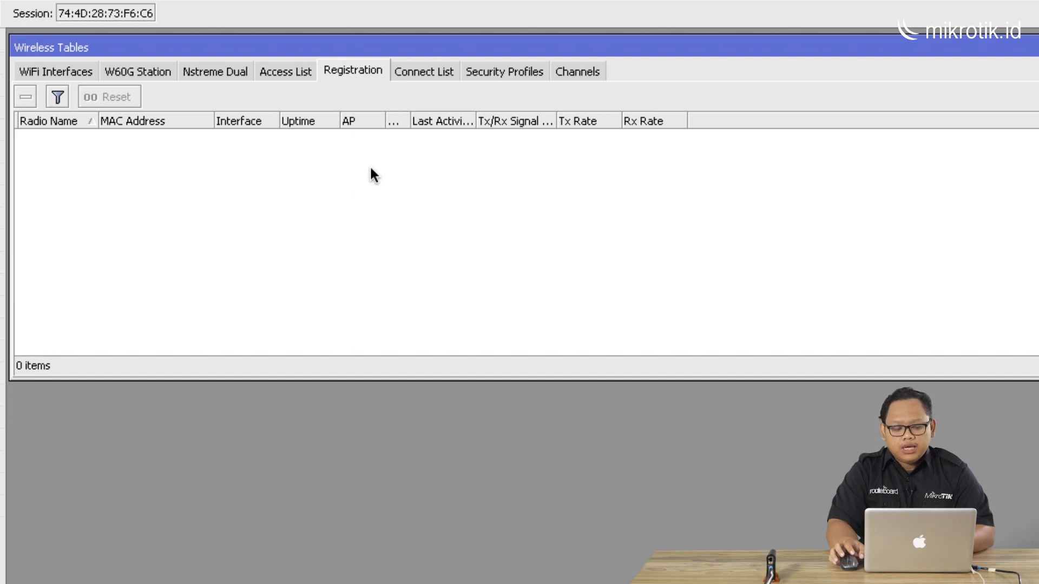
# Return to the access list and change the first rule's signal strength range to -60..120
pyautogui.click(289, 72)
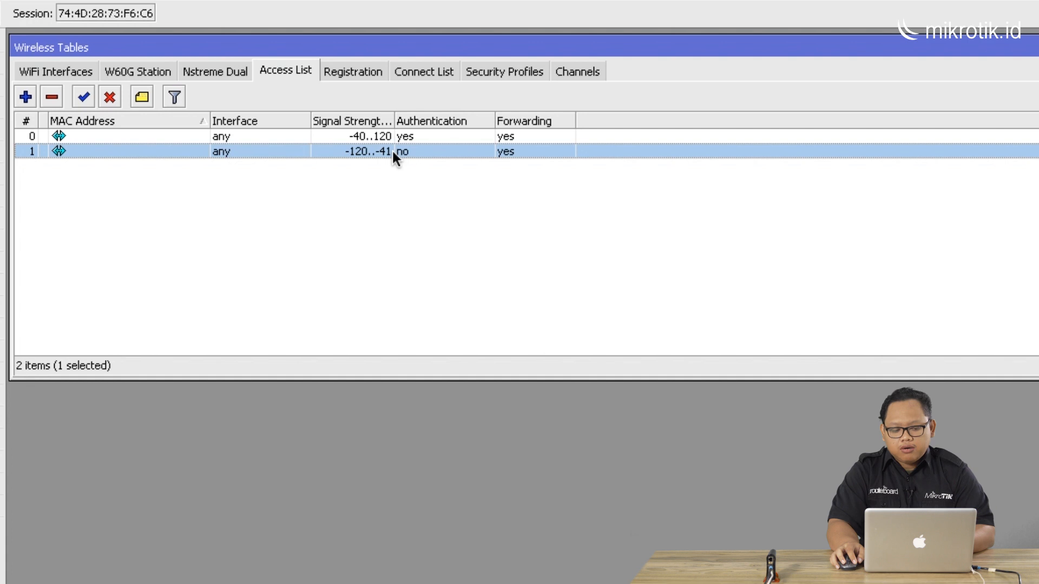
pyautogui.doubleClick(362, 135)
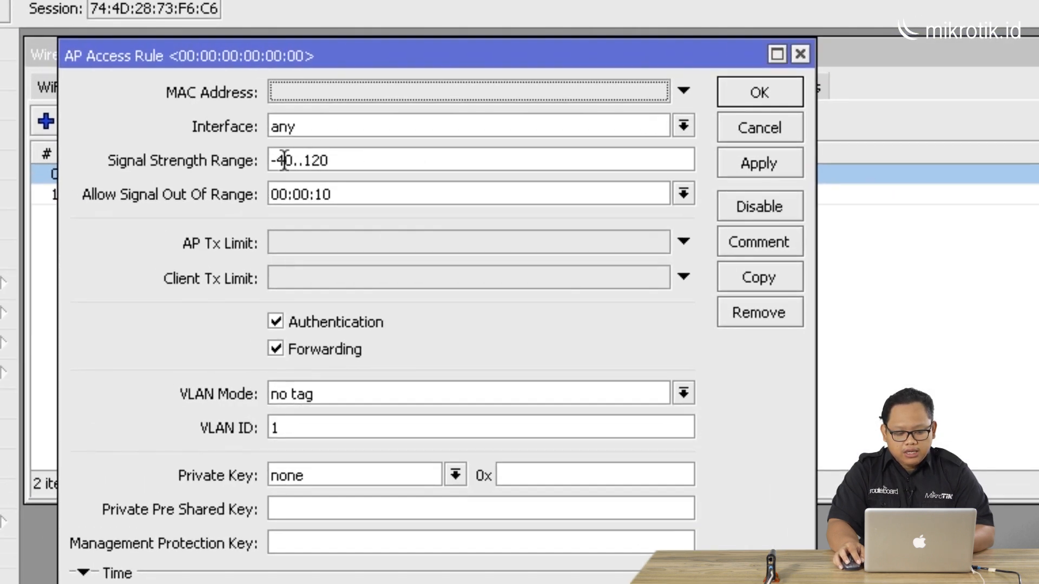
pyautogui.click(285, 160)
pyautogui.press('BackSpace')
pyautogui.write('6')
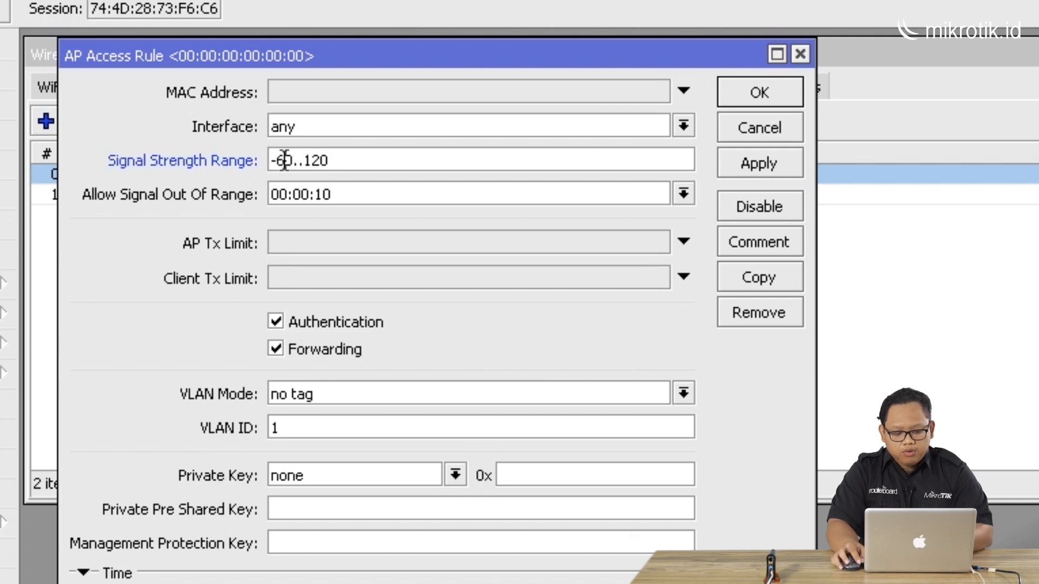
pyautogui.click(758, 93)
# Change the second rule's signal strength range to -120..-61 and save it
pyautogui.doubleClick(519, 199)
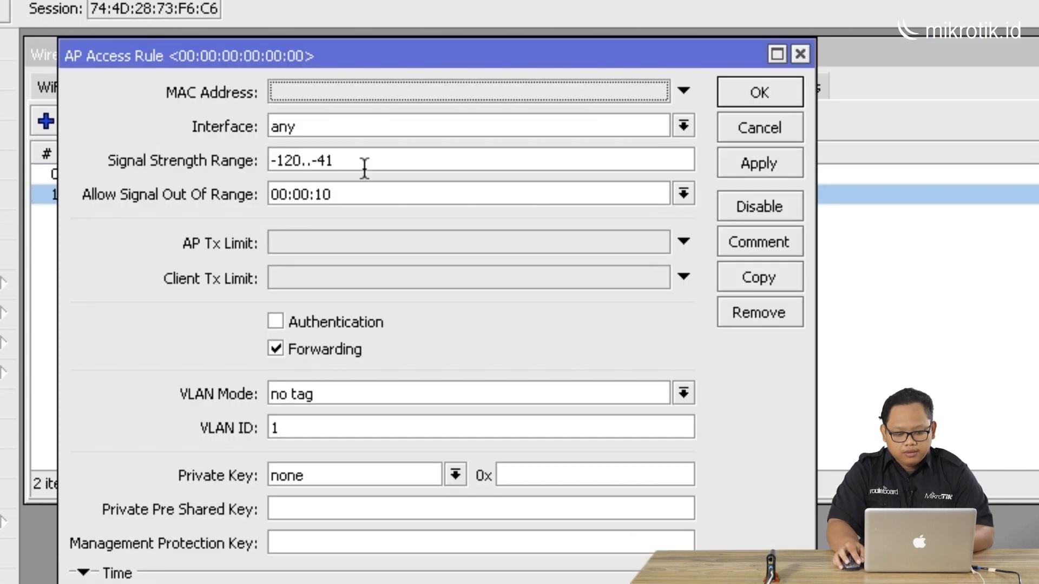
pyautogui.click(326, 160)
pyautogui.press('BackSpace')
pyautogui.write('6')
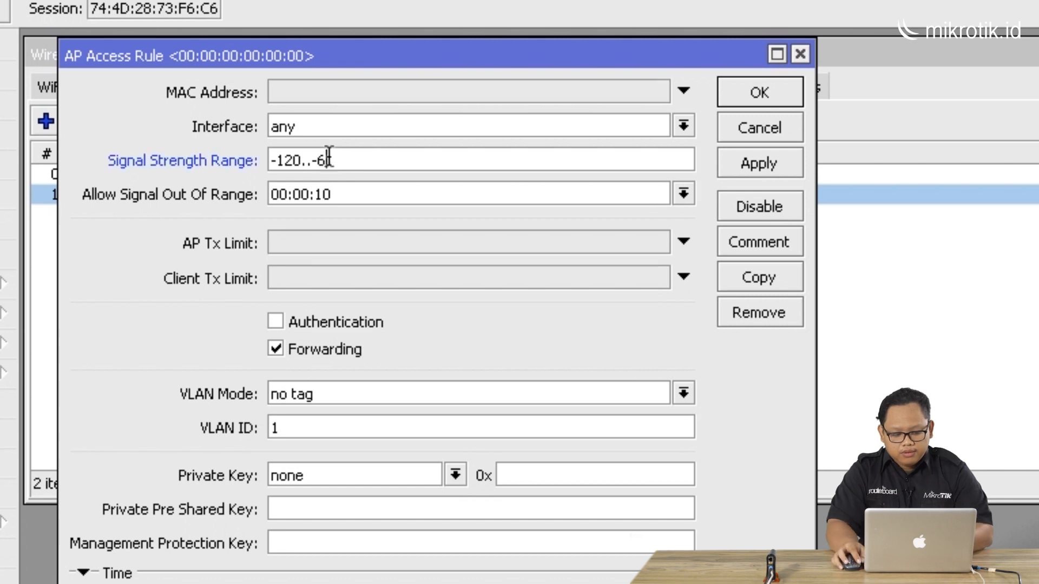
pyautogui.click(743, 92)
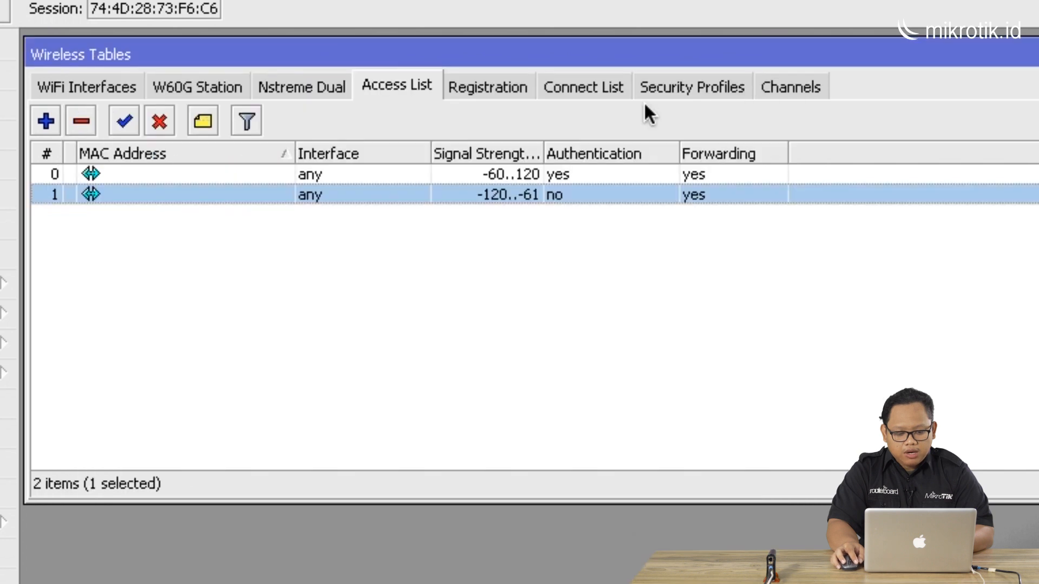
# Review both access rules, check the registration table for connected clients, and return to the access list
pyautogui.click(510, 176)
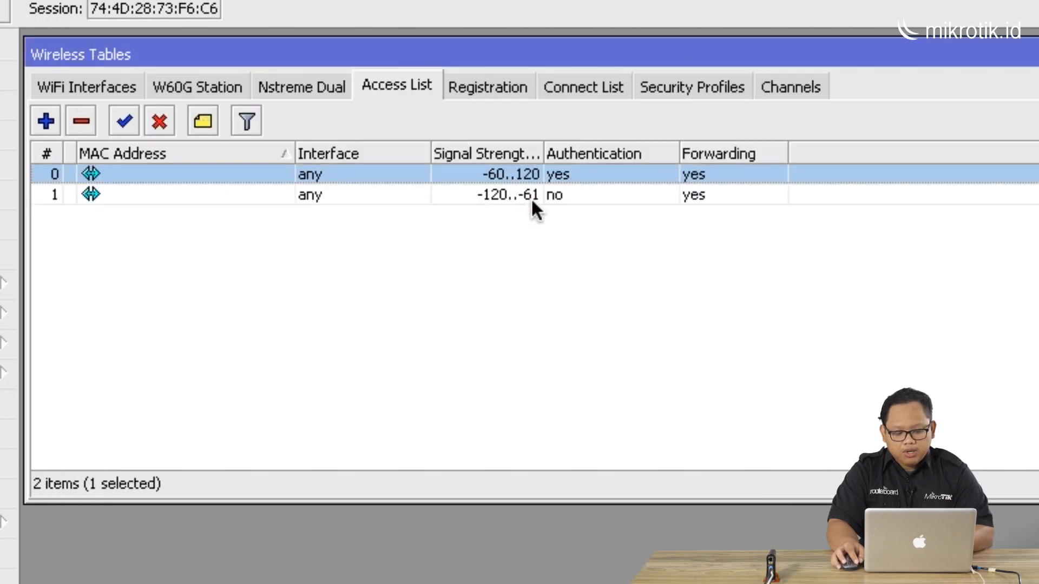
pyautogui.click(516, 194)
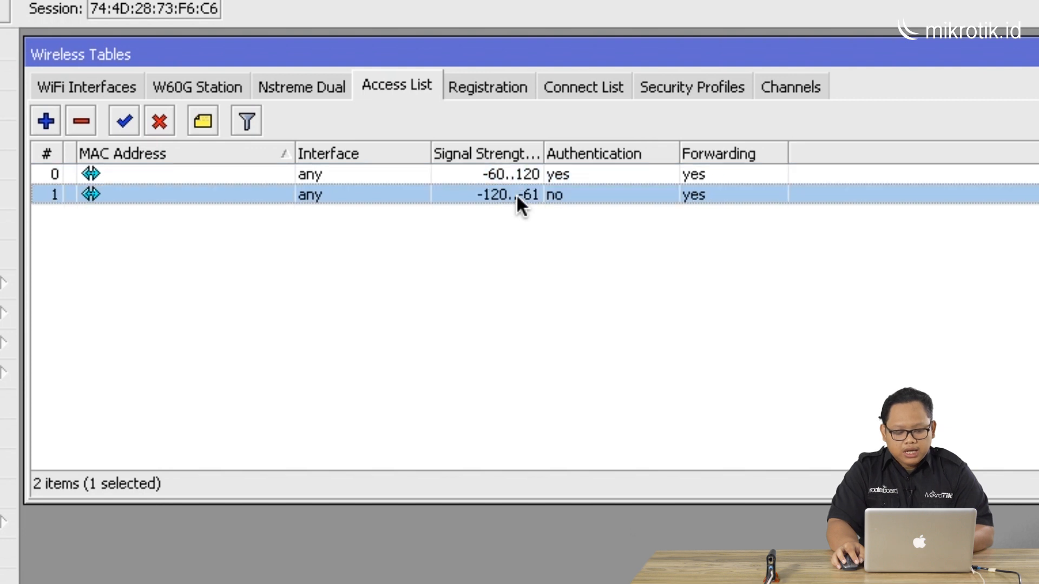
pyautogui.click(487, 91)
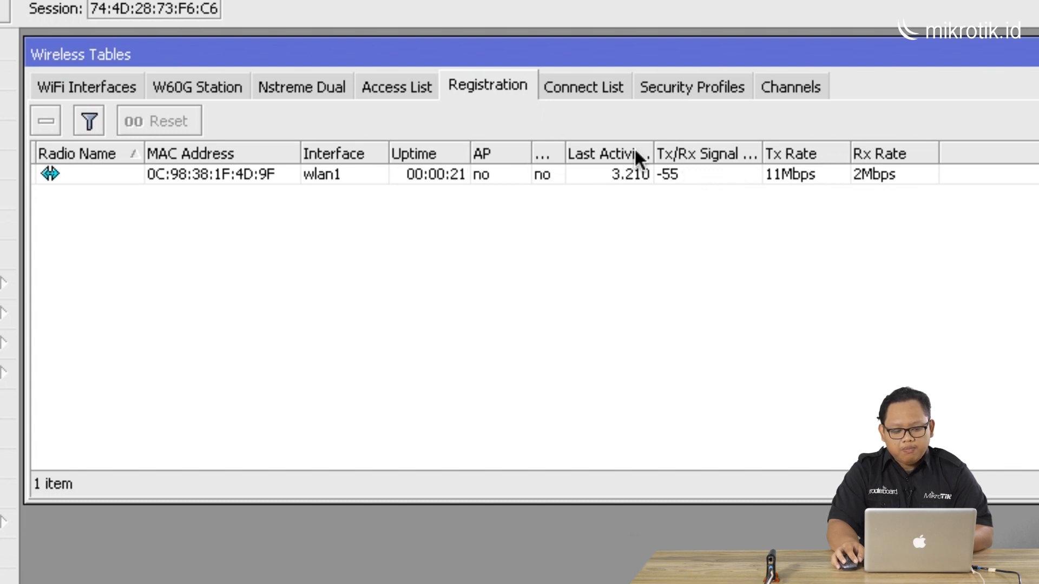
pyautogui.click(404, 102)
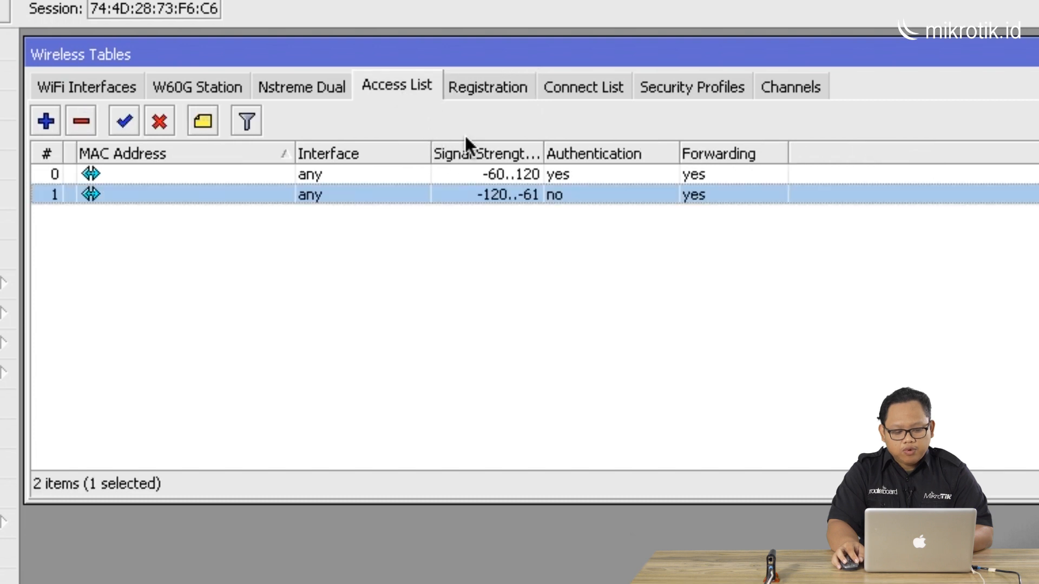